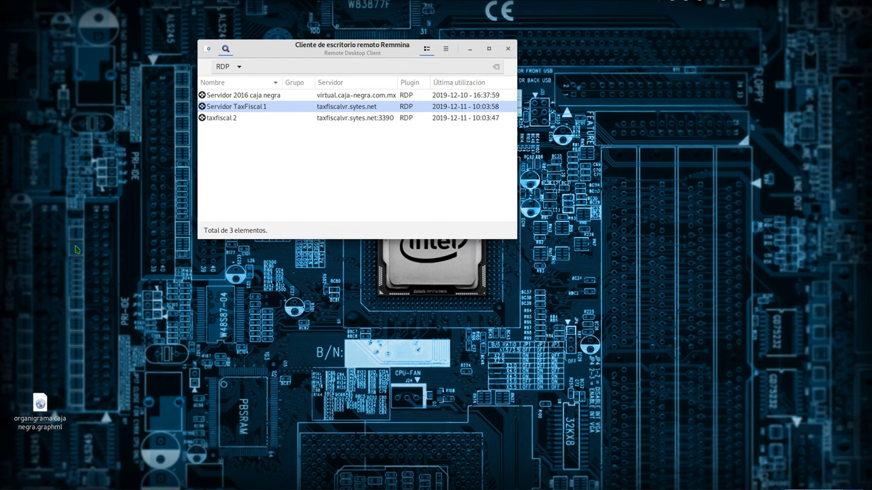
key("super")
key("super")
key("super")
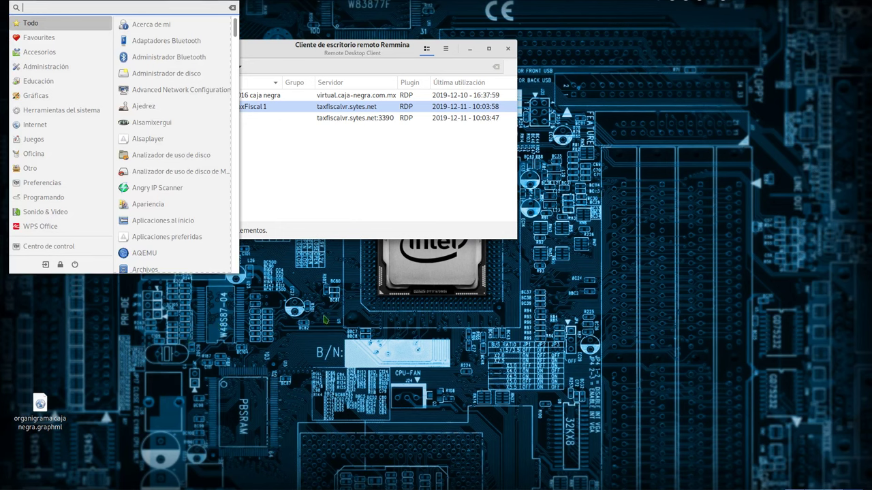
key("super")
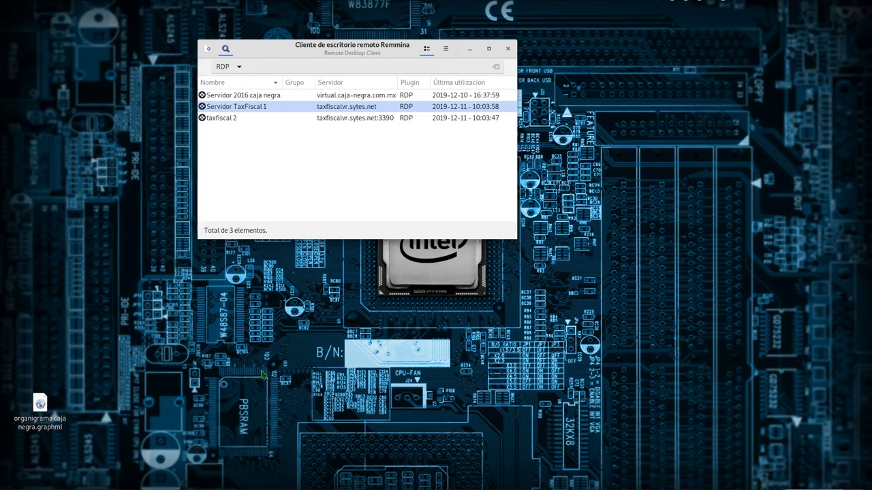
key("super")
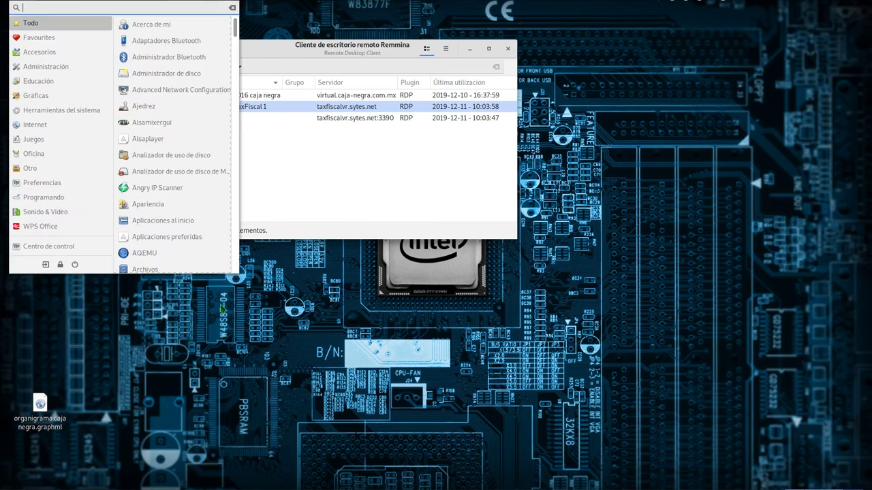
left_click(93, 253)
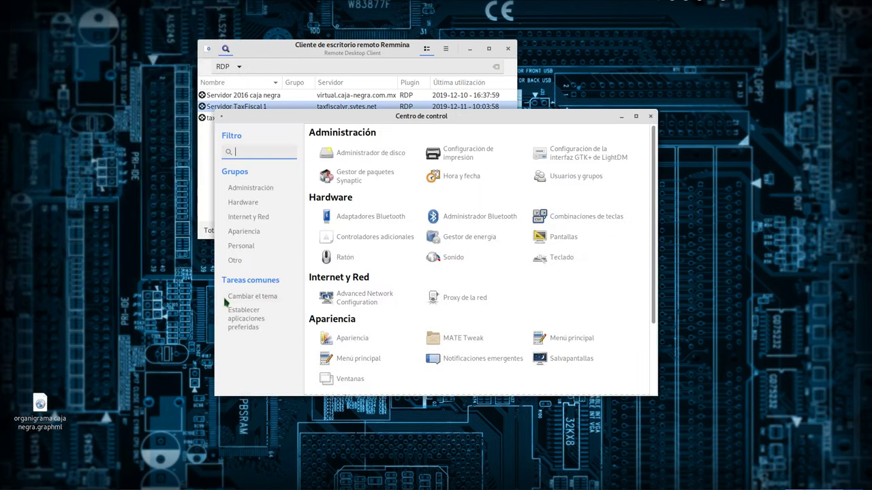
left_click(650, 117)
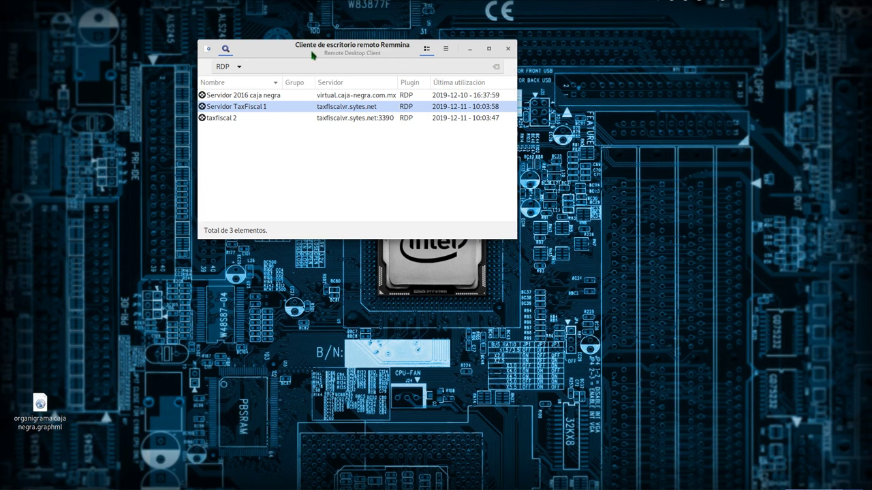
left_click_drag(314, 51, 387, 158)
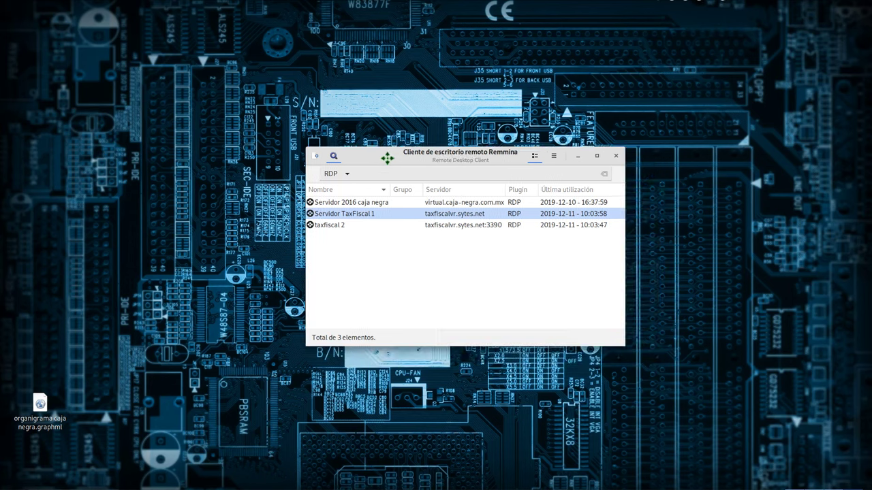
key("super")
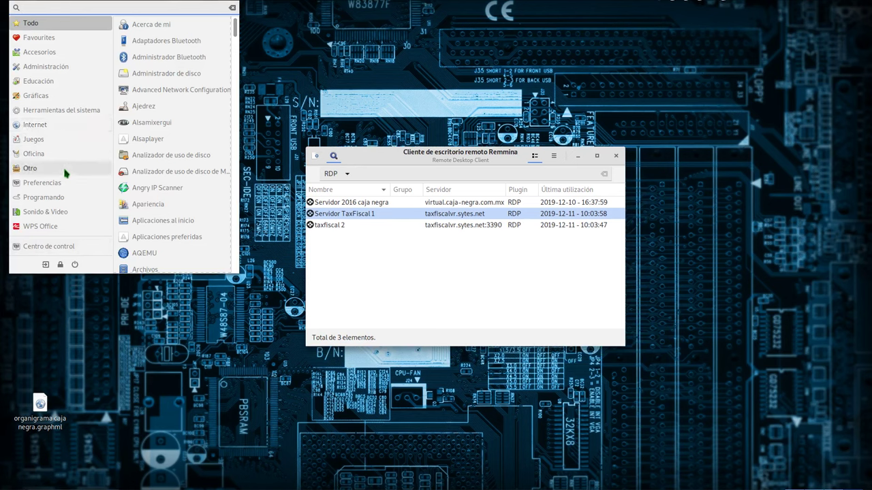
left_click(405, 118)
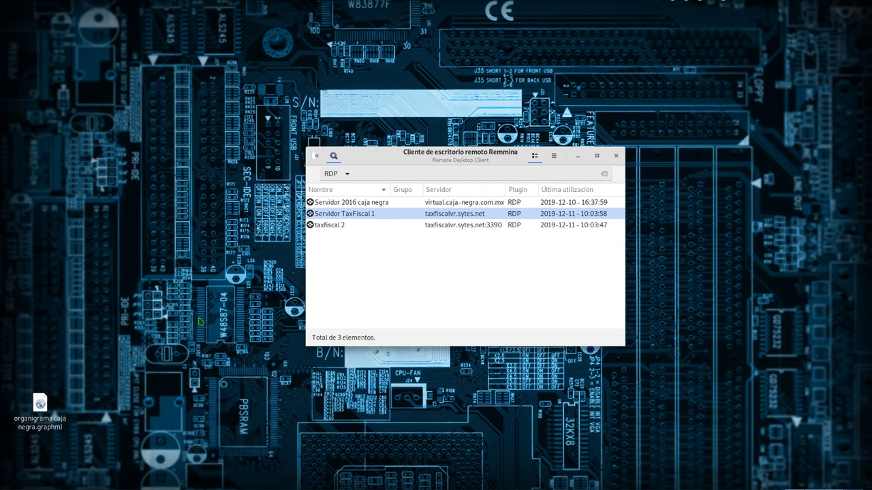
left_click(39, 403)
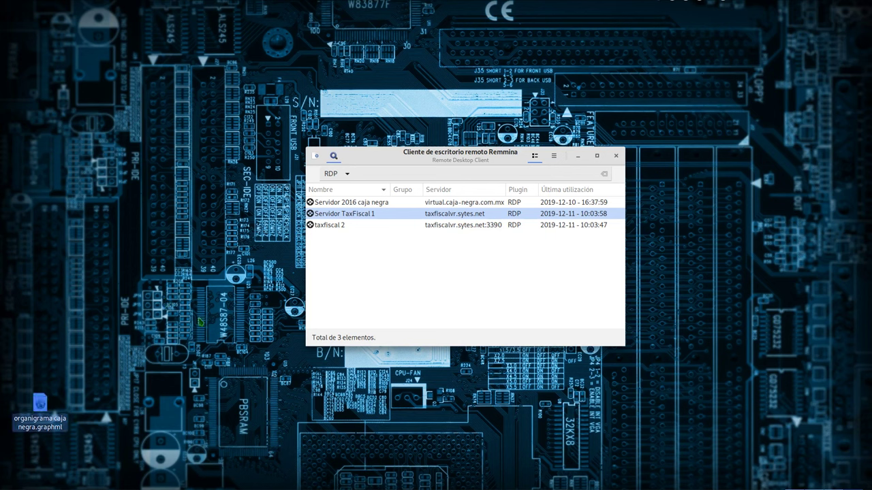
left_click(201, 322)
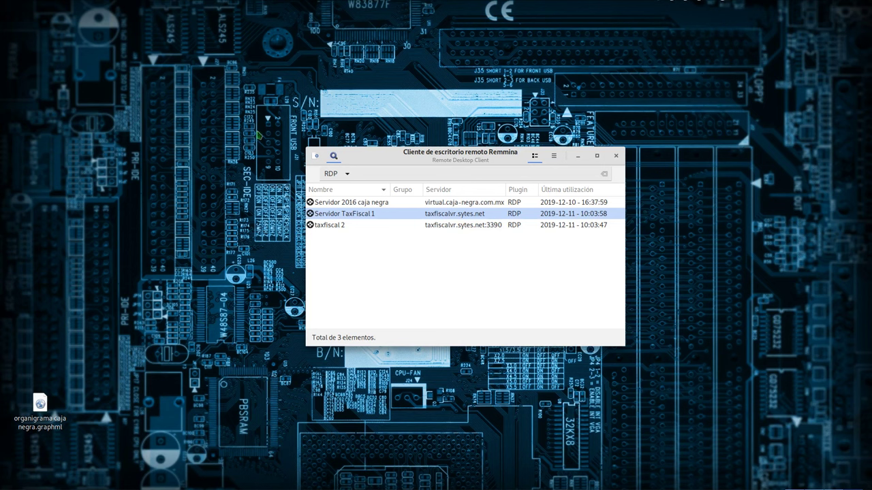
- Switch to the Windows Server VNC console, open Sistema from the Control Panel items, and maximize its window
left_click(341, 206)
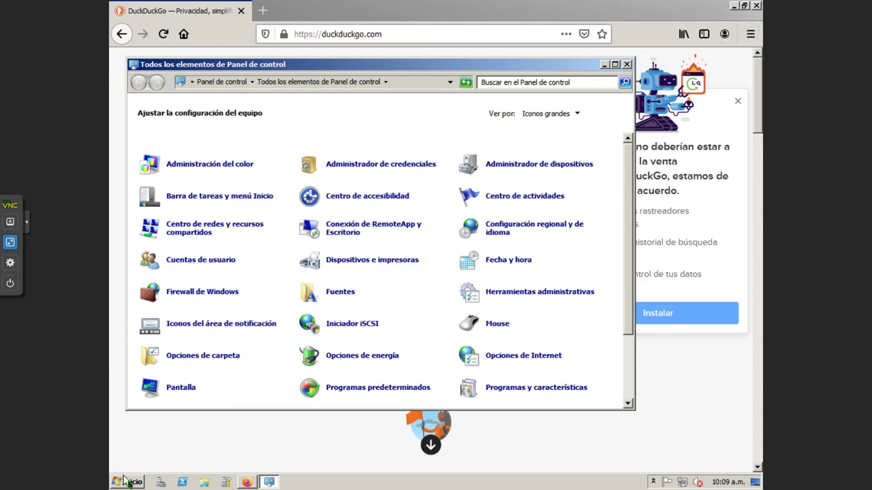
scroll(255, 382, "down", 3)
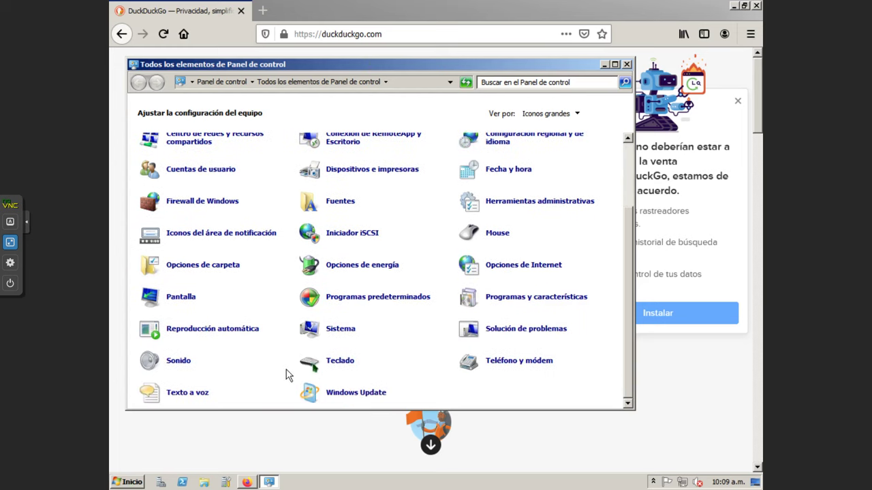
left_click(330, 333)
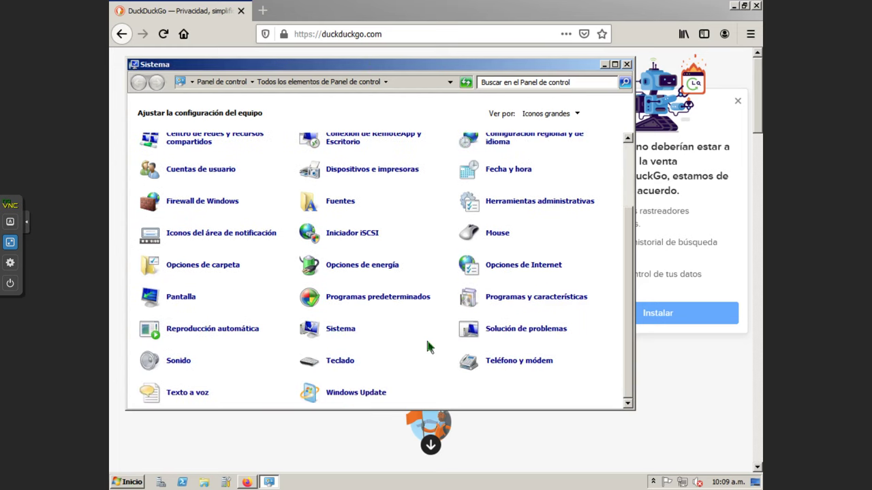
left_click(614, 64)
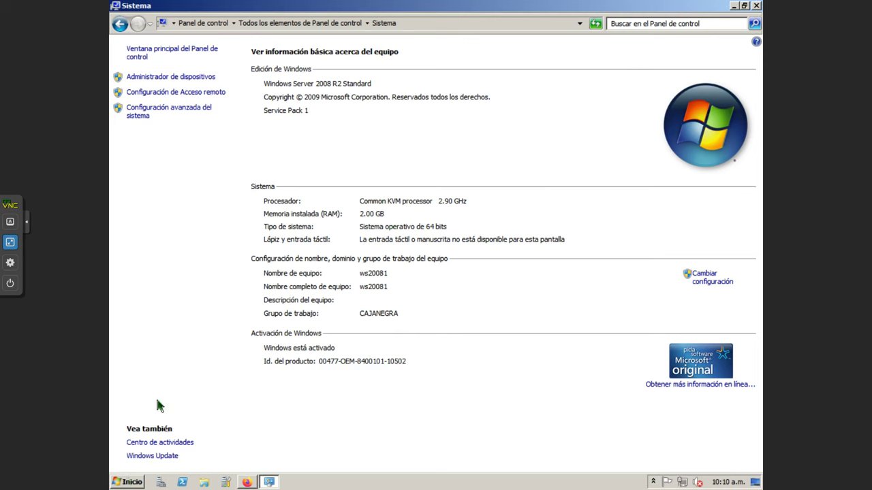
- Review the server's remote access configuration and its list of Remote Desktop users, leaving the user list unchanged
left_click(188, 94)
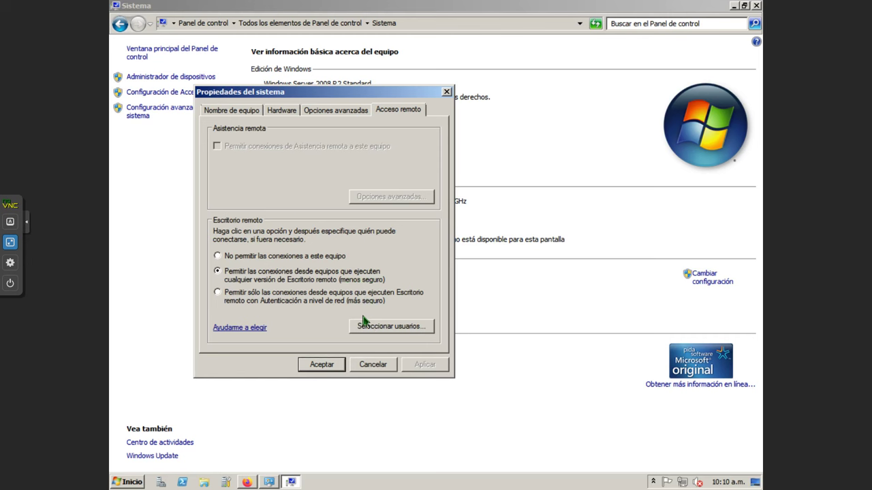
left_click(394, 329)
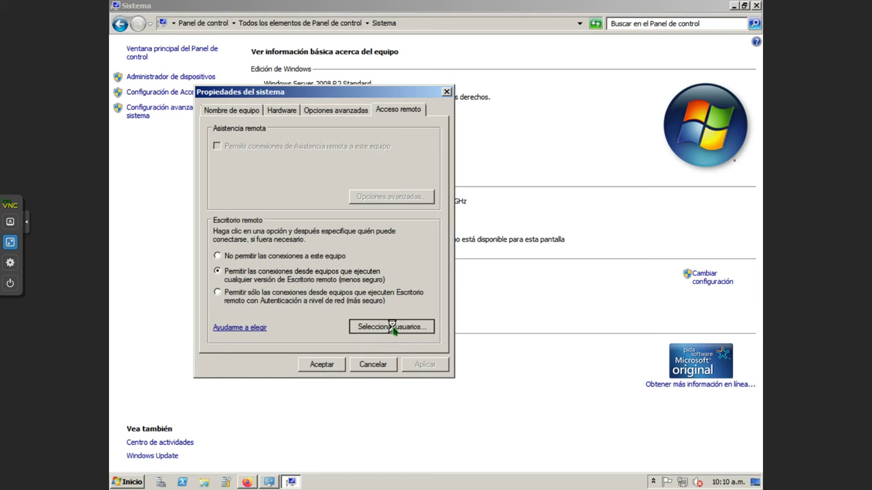
left_click(234, 154)
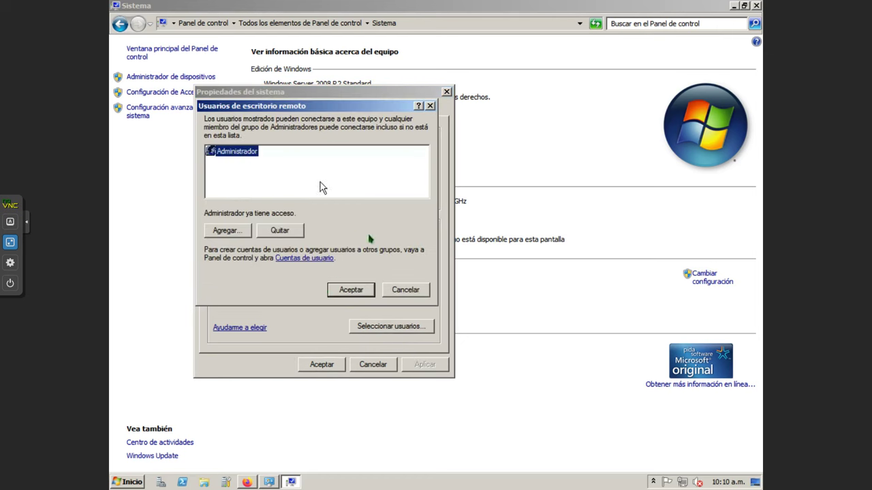
left_click(412, 293)
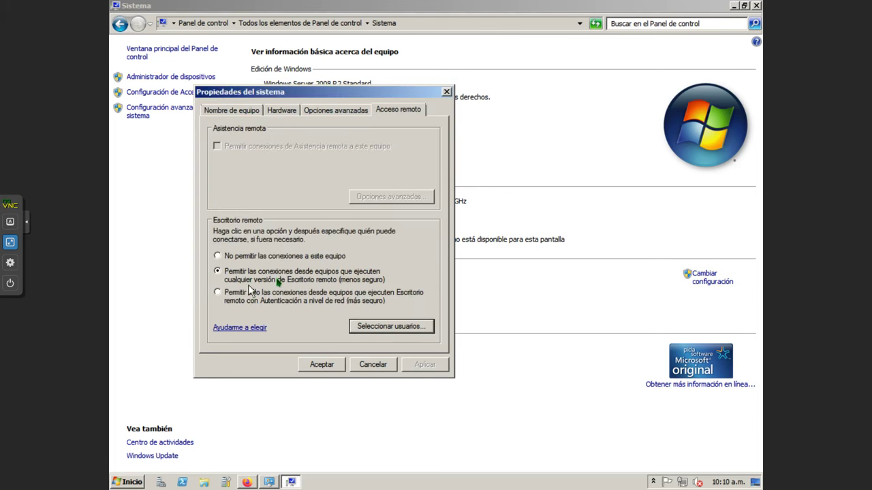
- Search the server's programs for "fire" and open Firewall de Windows con seguridad avanzada
left_click(127, 483)
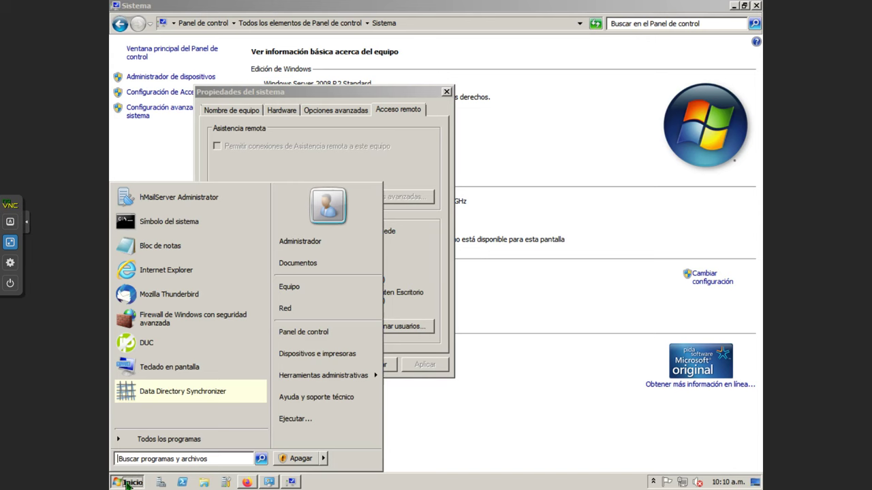
type("fire")
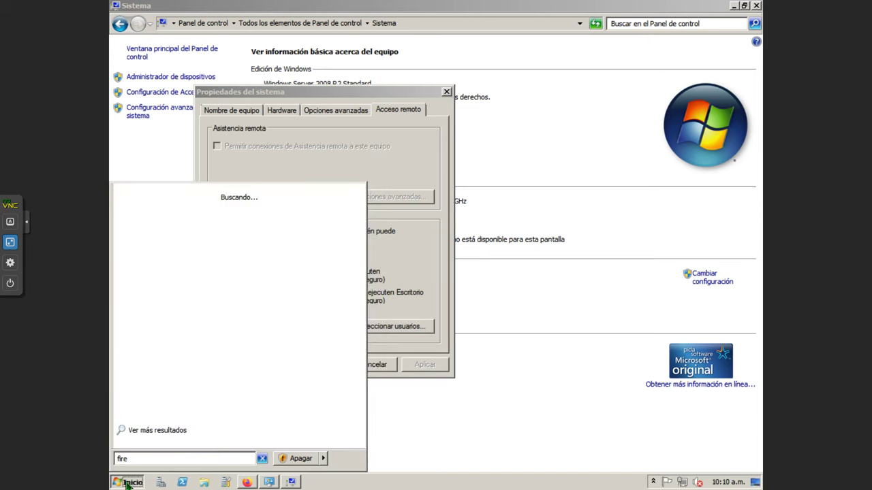
key("Down")
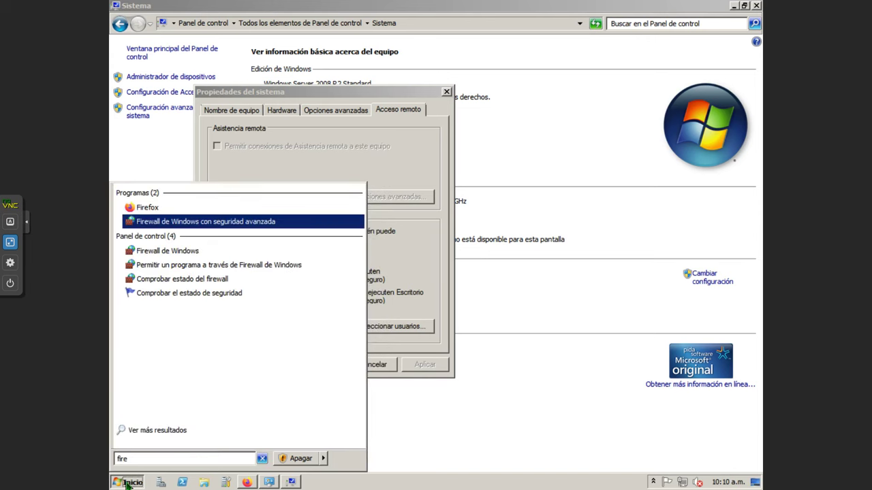
key("Return")
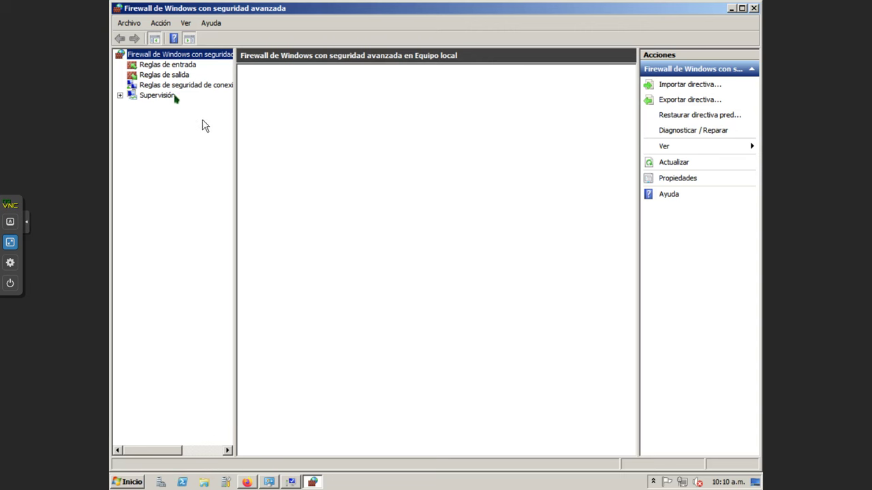
- Examine the general properties and port description of the inbound rule Escritorio remoto 3390
left_click(166, 66)
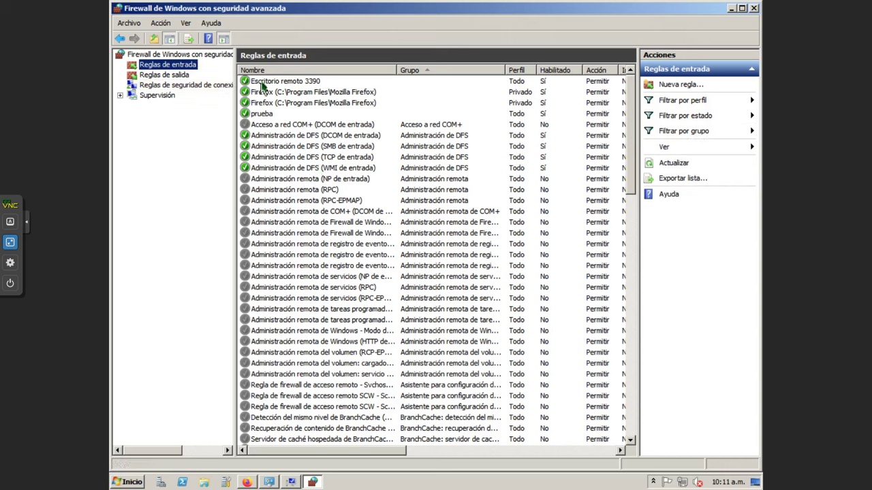
left_click(270, 83)
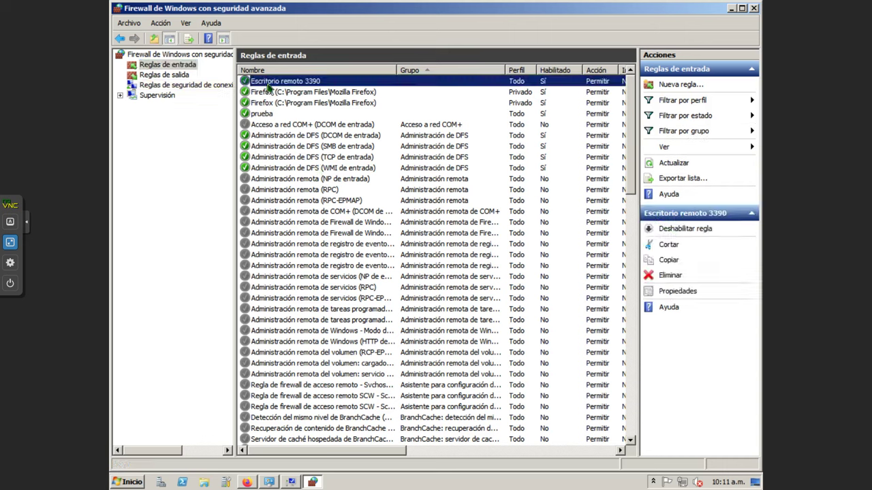
double_click(269, 83)
left_click(397, 164)
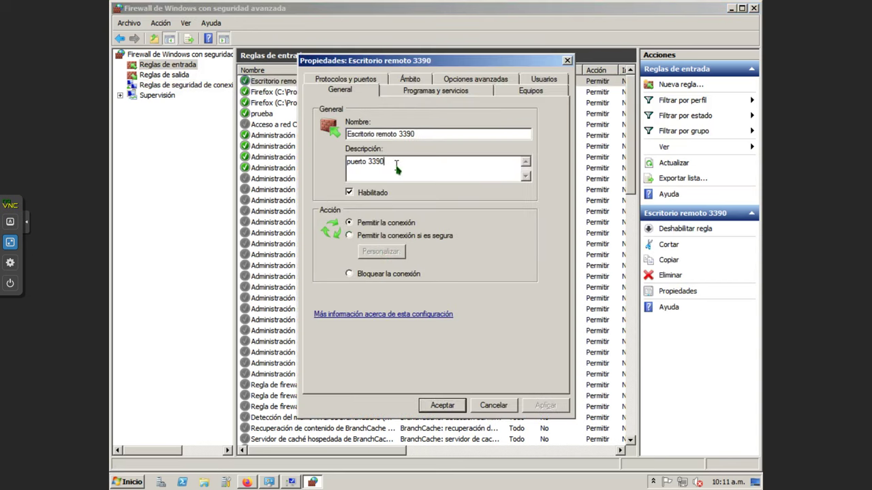
left_click_drag(389, 162, 367, 162)
left_click(383, 167)
- Search for "escri", open Conexión a Escritorio remoto, and expand its connection options
left_click(123, 482)
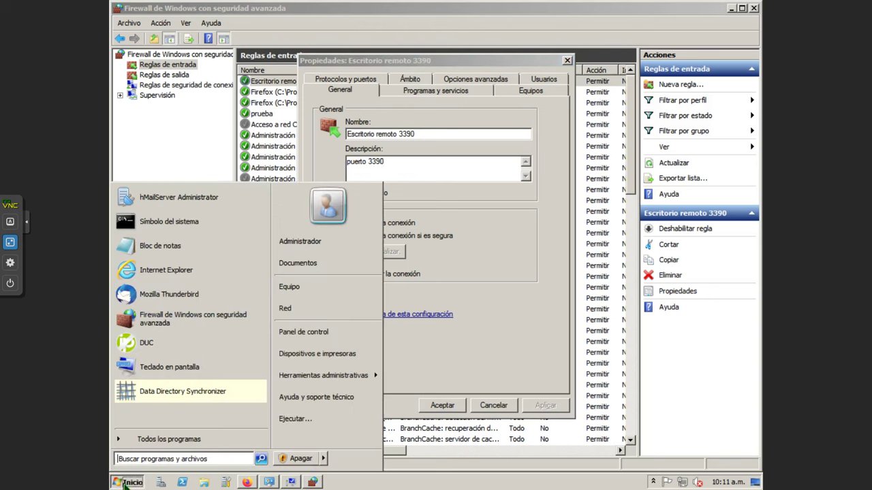
type("escri")
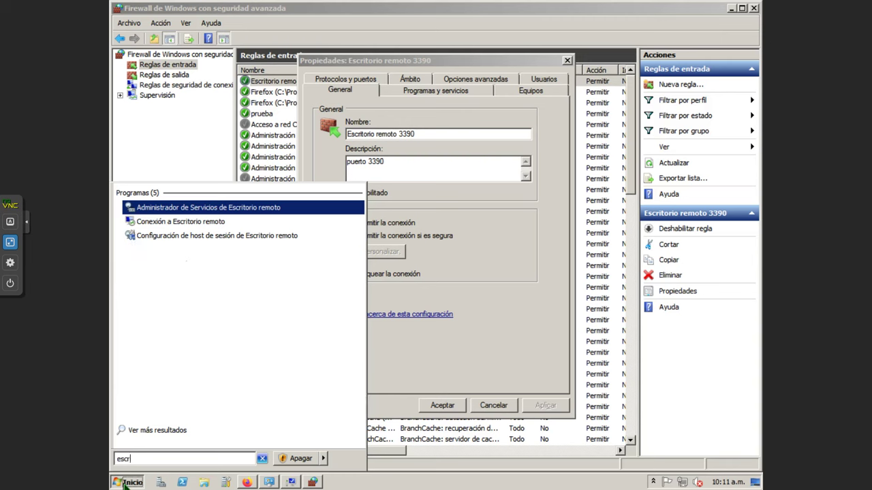
left_click(166, 222)
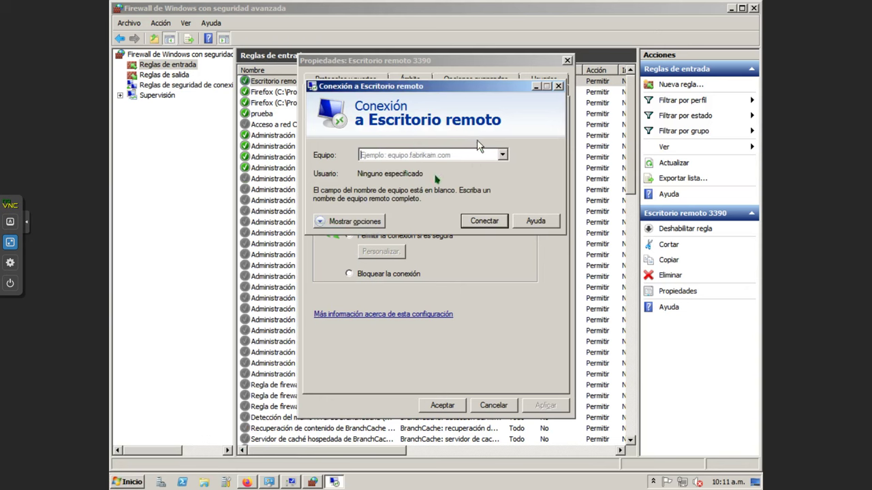
left_click(349, 221)
- Try "nombre" and "ip" as the remote computer name, then close the connection window without connecting
left_click(430, 198)
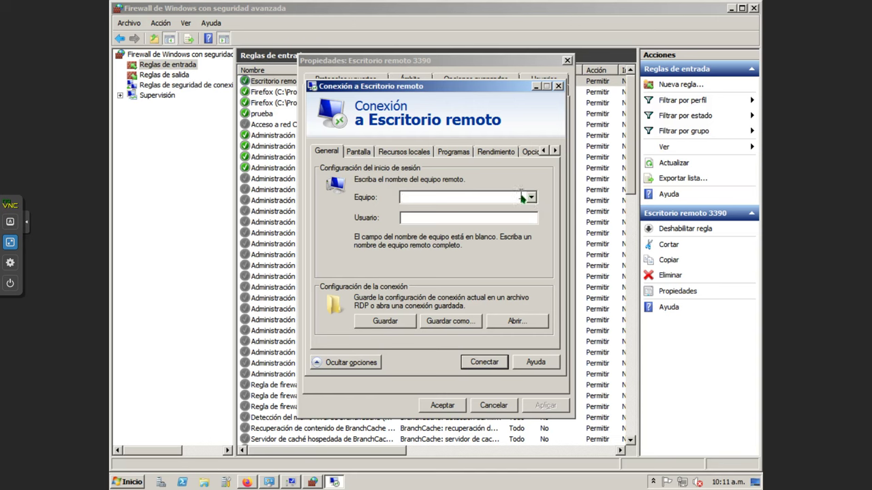
type("nombre")
key("shift+Home")
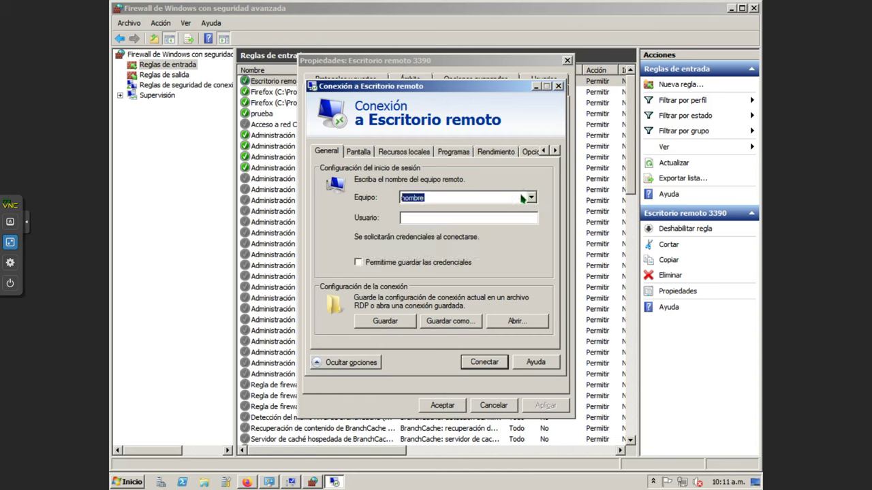
type("ip")
key("BackSpace")
key("BackSpace")
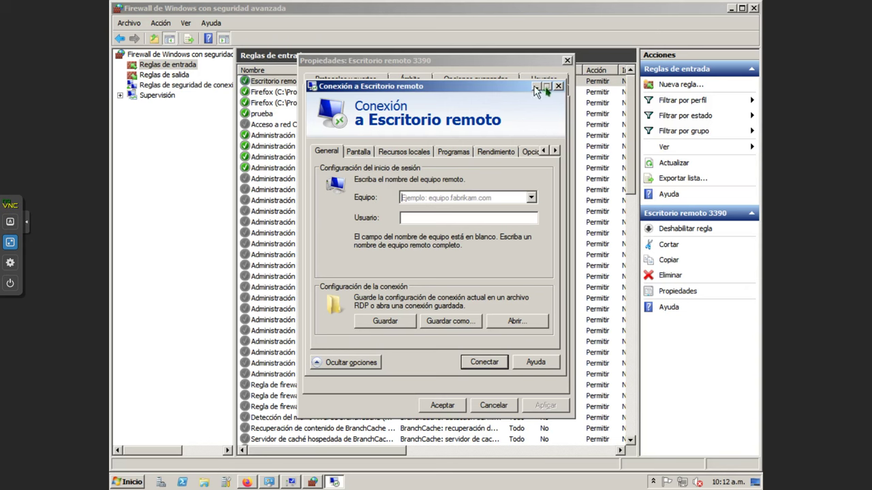
left_click(559, 86)
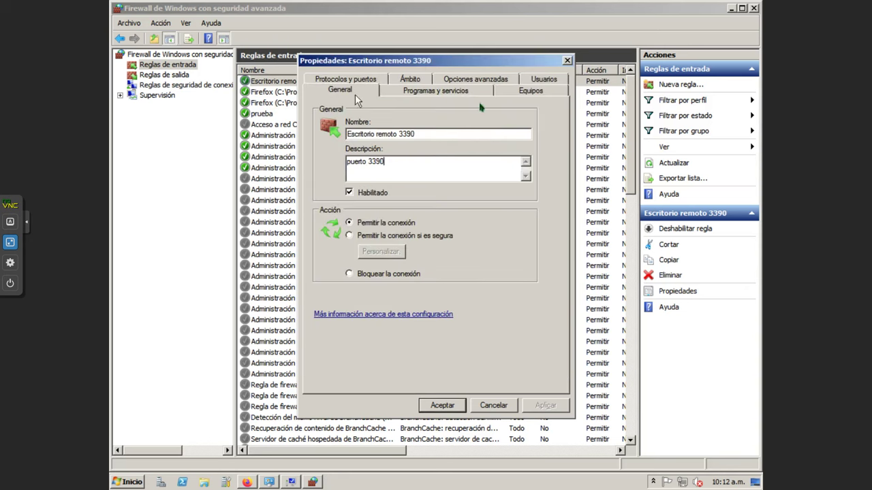
- Review the option allowing connections from any Remote Desktop version in Propiedades del sistema, and cancel the dialog
left_click(291, 482)
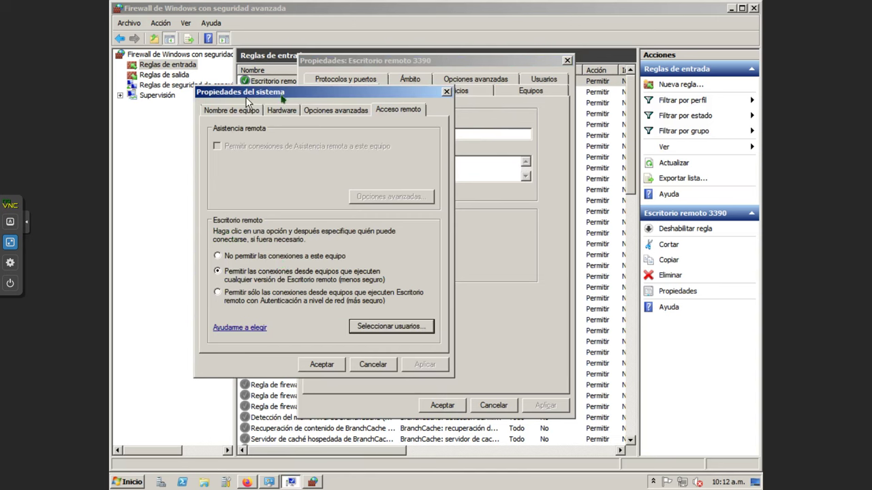
left_click(407, 114)
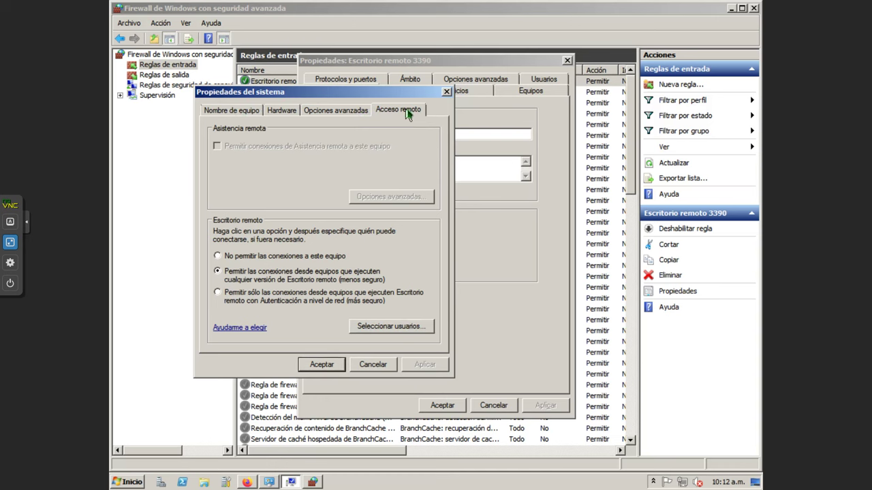
left_click(243, 273)
left_click(366, 365)
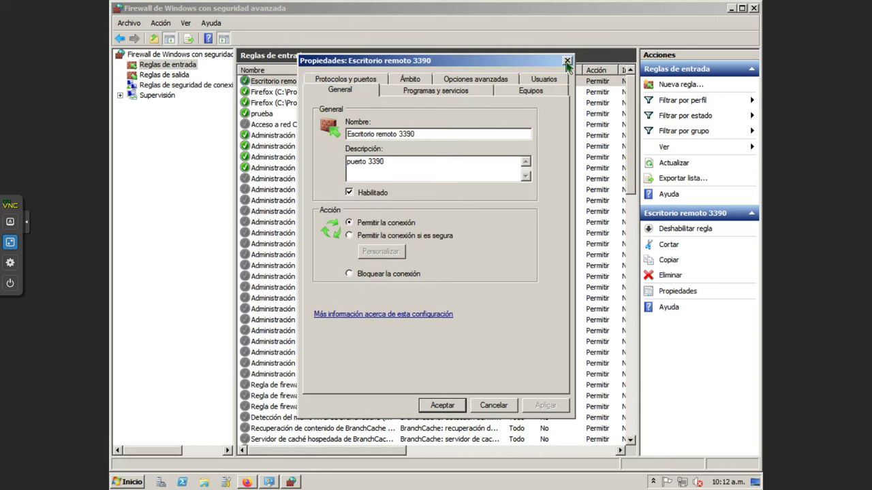
- Close the Escritorio remoto 3390 properties and sort the inbound rules by Habilitado, with the enabled rules first
left_click(567, 60)
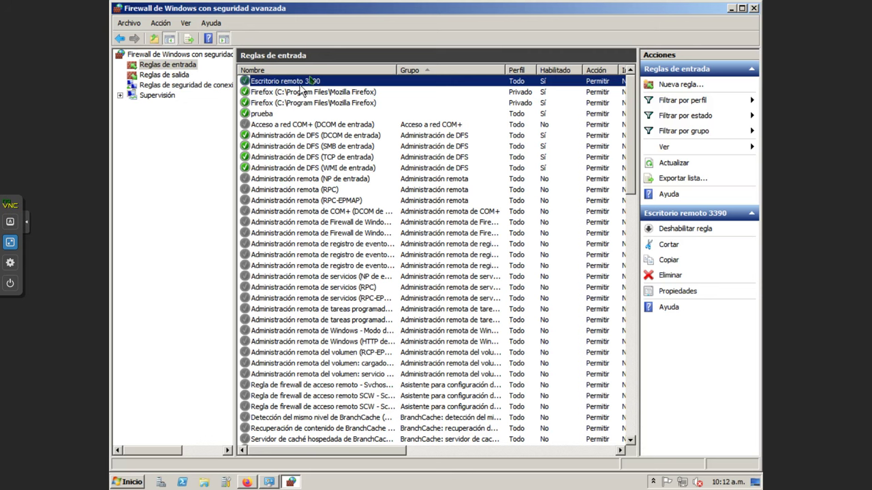
left_click(546, 71)
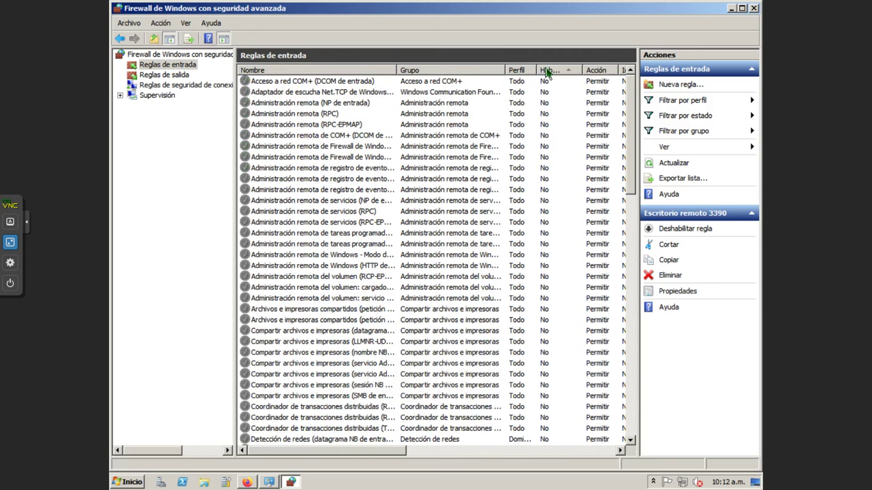
left_click(546, 71)
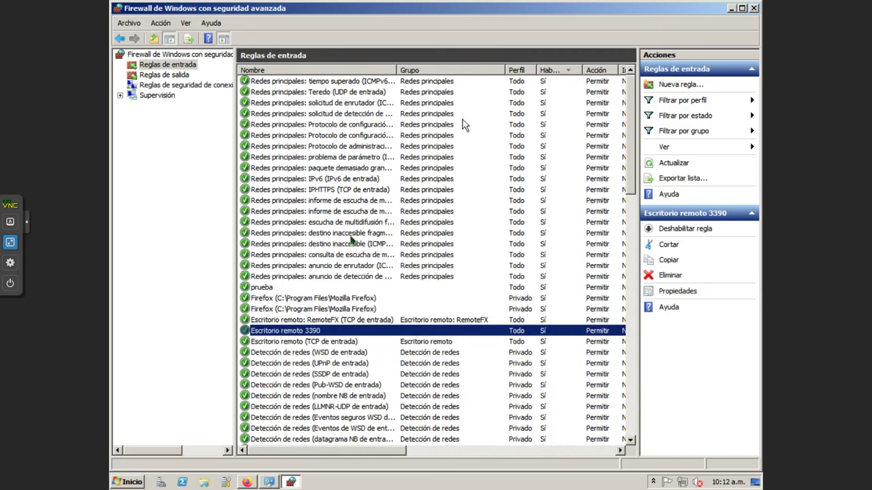
- Examine the general and protocol and port properties of the inbound rule Escritorio remoto (TCP de entrada), then close them
left_click(287, 342)
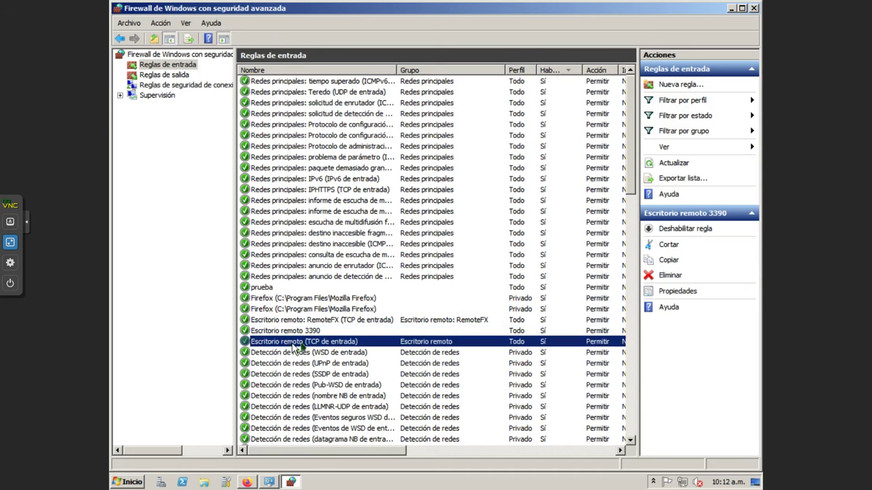
double_click(357, 346)
left_click(403, 92)
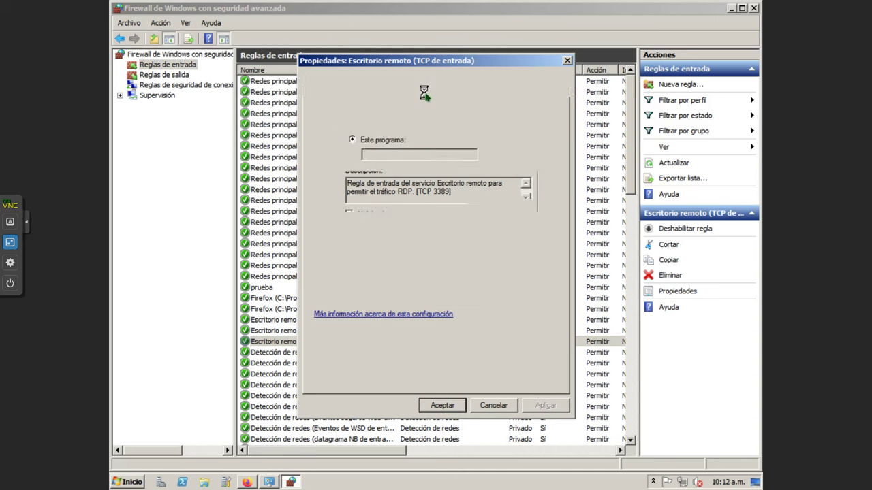
left_click(357, 80)
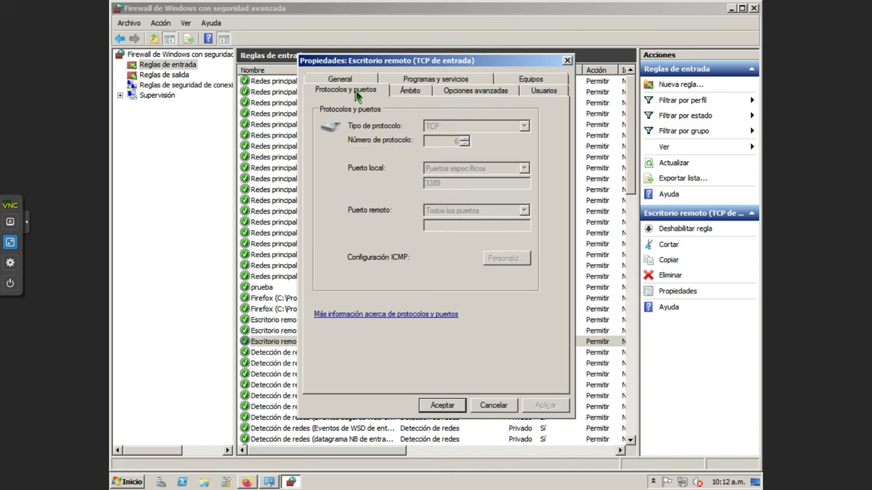
left_click(344, 80)
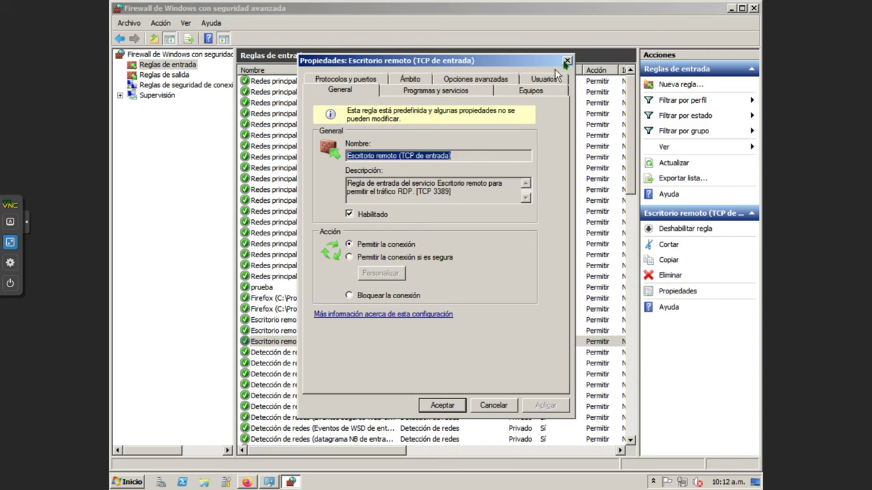
left_click(567, 64)
- Review the protocol and local port of the inbound rule Escritorio remoto 3390, and cancel its properties dialog
left_click(315, 331)
double_click(316, 329)
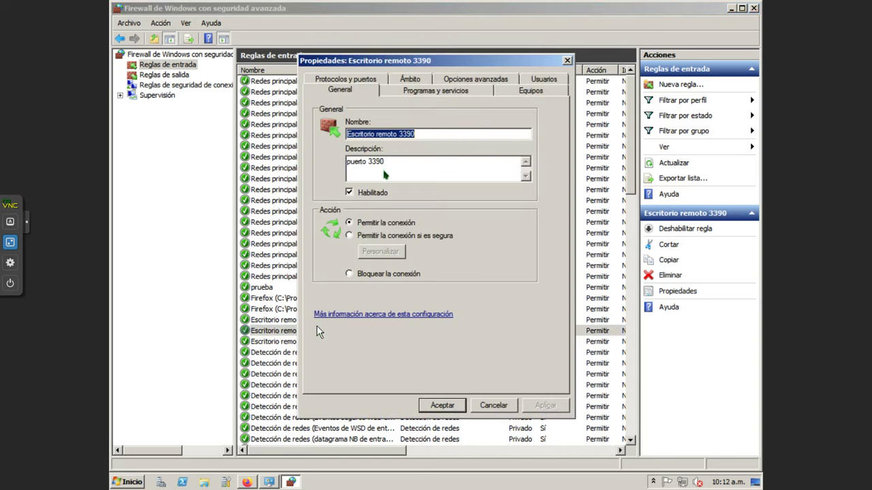
left_click(370, 81)
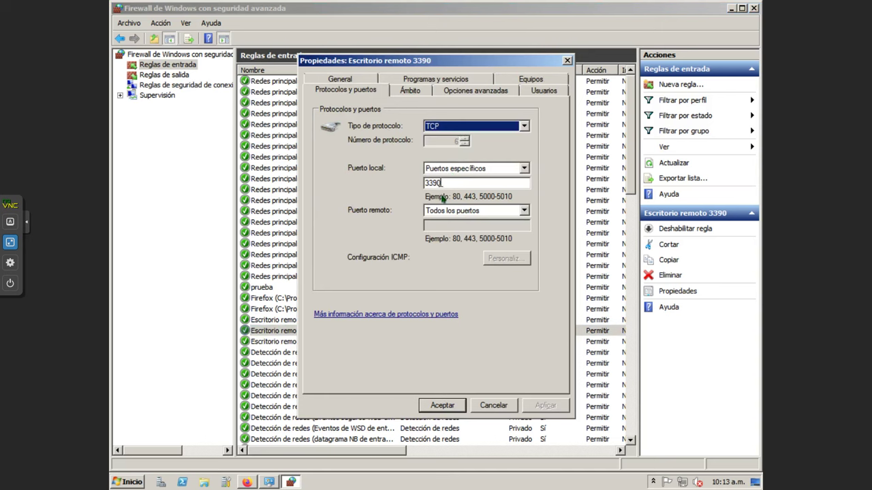
left_click(493, 407)
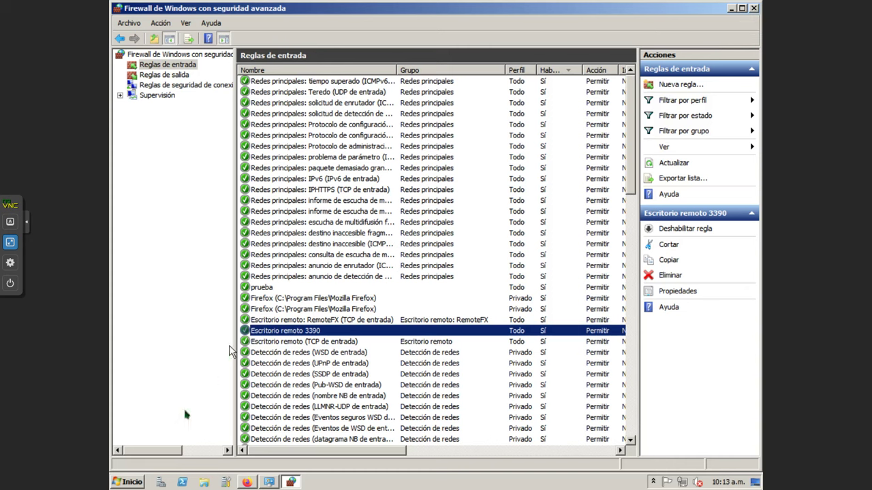
left_click(125, 483)
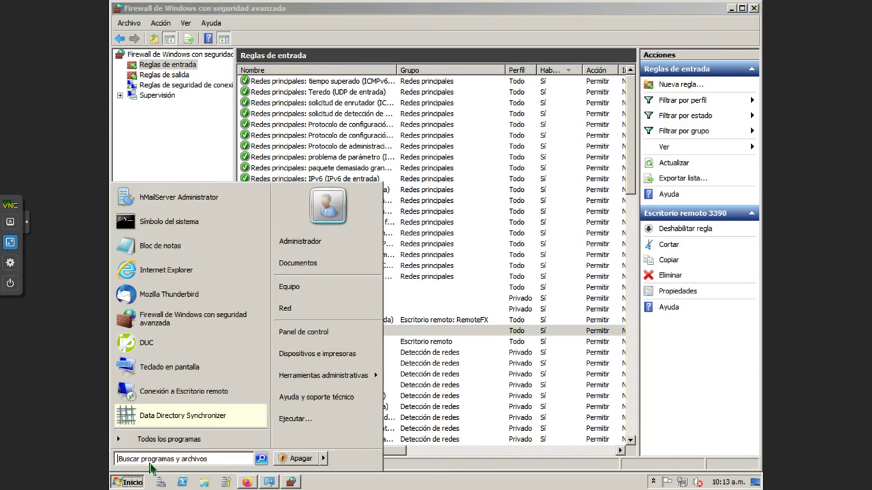
type("regd")
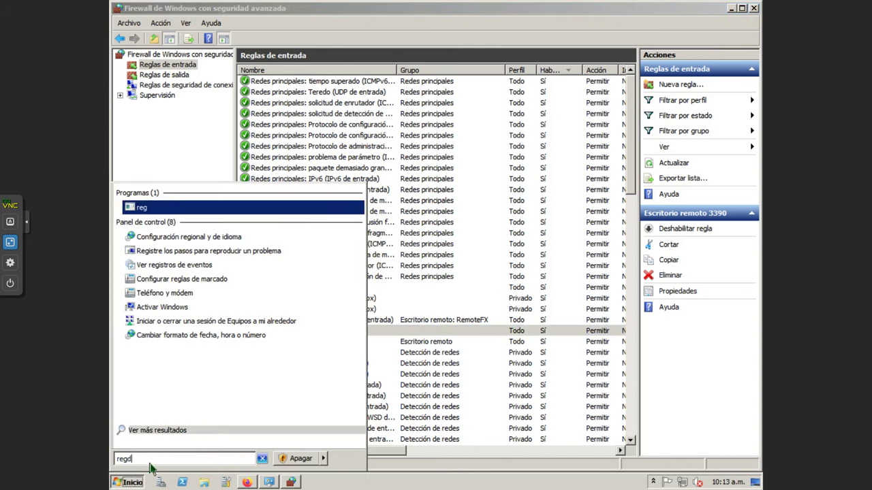
key("BackSpace")
type("e")
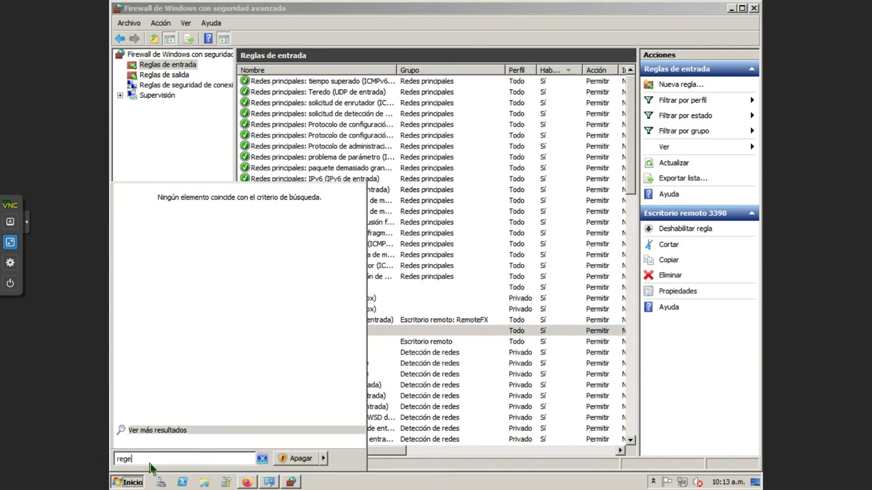
key("BackSpace")
key("BackSpace")
key("BackSpace")
key("BackSpace")
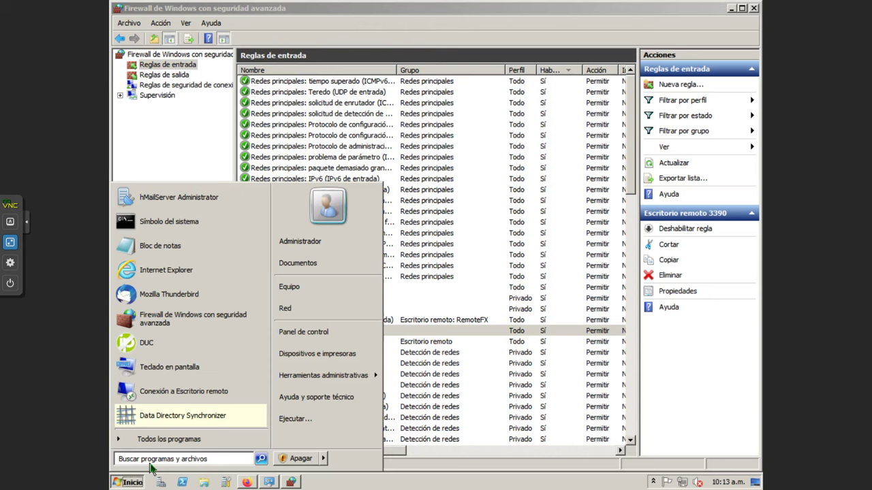
- Search for "eje" to open the Ejecutar dialog, and run regedit
type("eje")
key("Return")
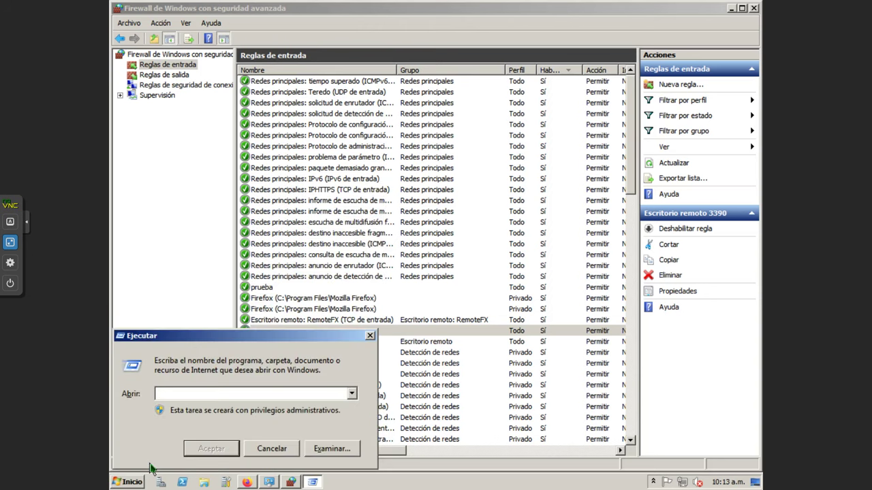
type("regedit")
key("Return")
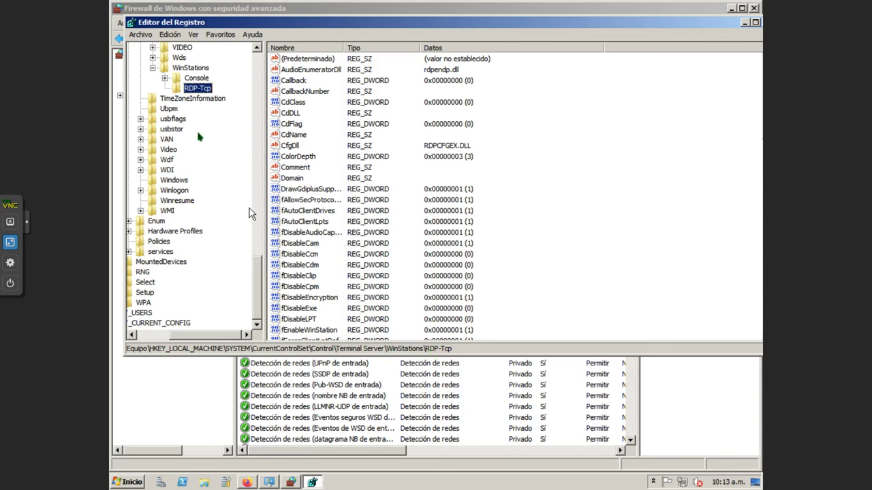
- Open the PortNumber value of the RDP-Tcp registry key, view it in decimal base, and cancel the edit
left_click(313, 168)
scroll(330, 194, "down", 3)
scroll(366, 240, "down", 10)
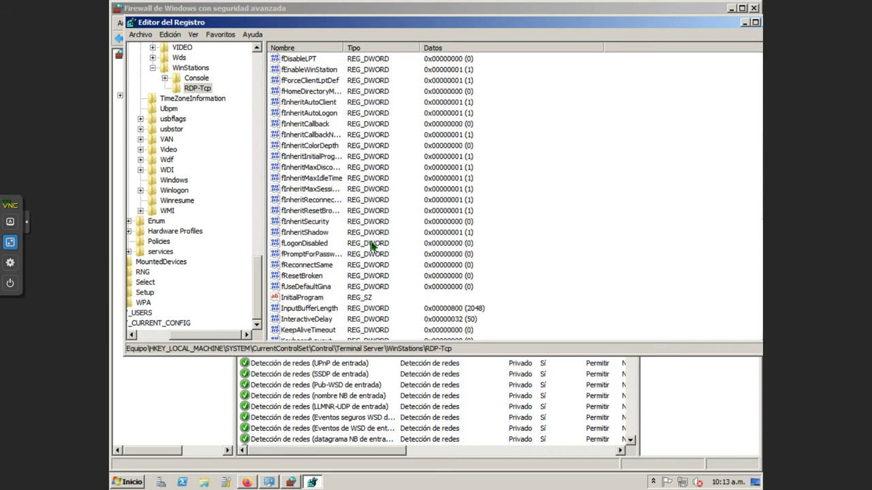
scroll(513, 272, "down", 4)
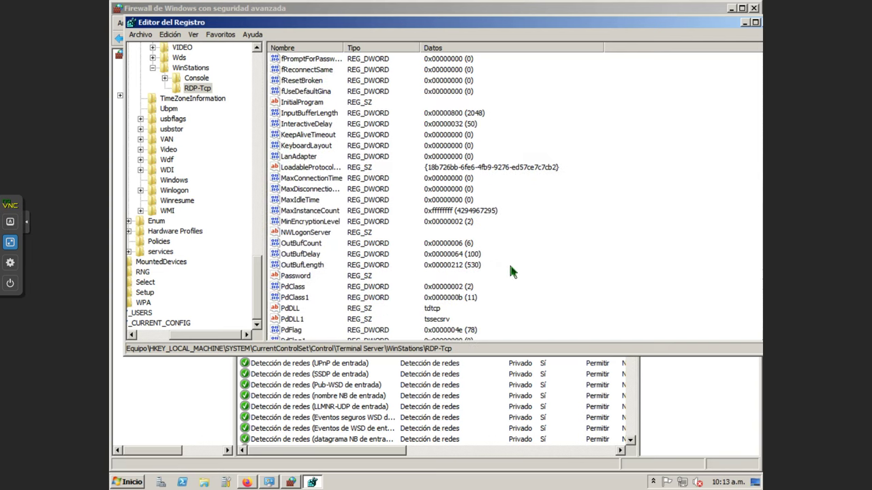
scroll(513, 272, "down", 2)
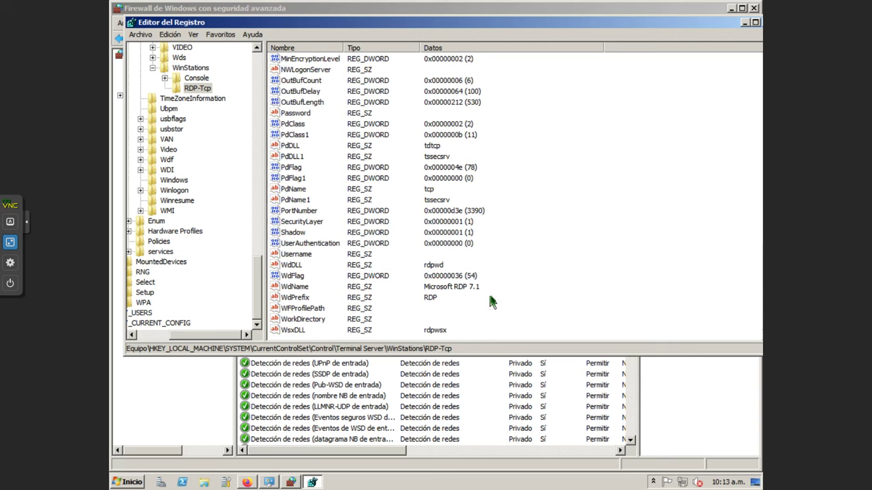
left_click(307, 212)
double_click(308, 213)
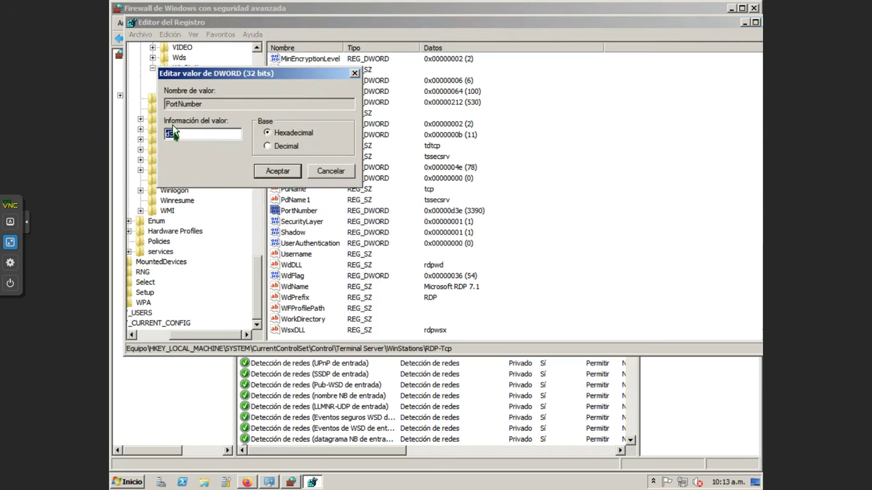
left_click(267, 146)
left_click(193, 134)
left_click(330, 172)
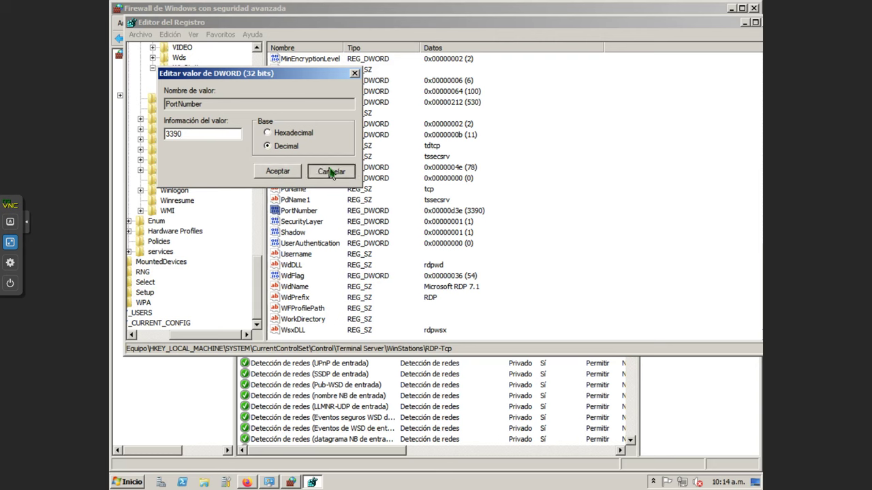
- Close the Editor del Registro, the Firewall de Windows con seguridad avanzada and the Sistema windows
left_click(754, 22)
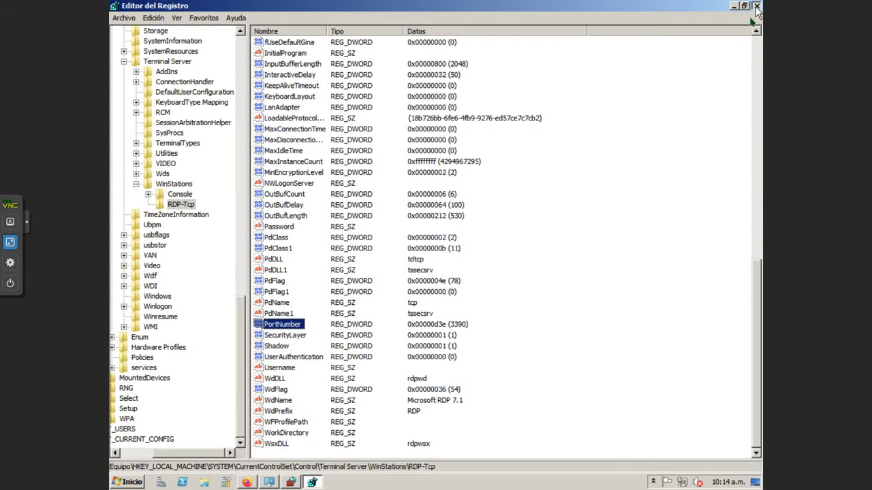
left_click(755, 6)
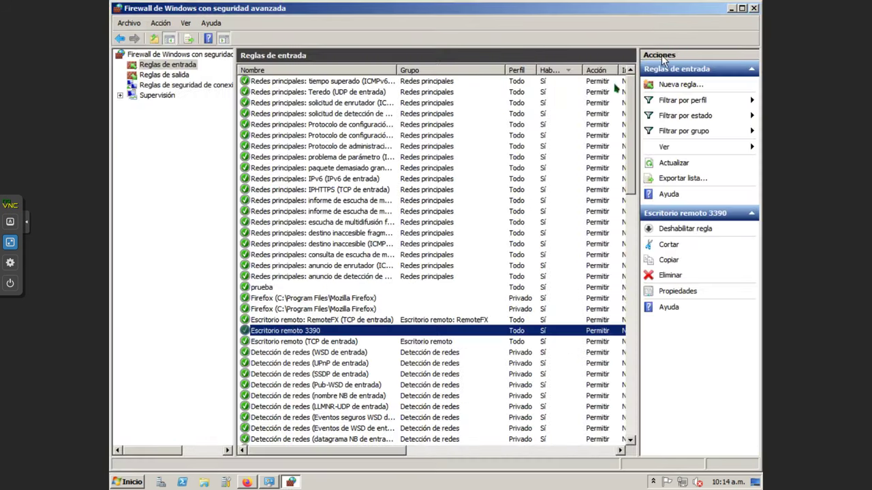
left_click(754, 8)
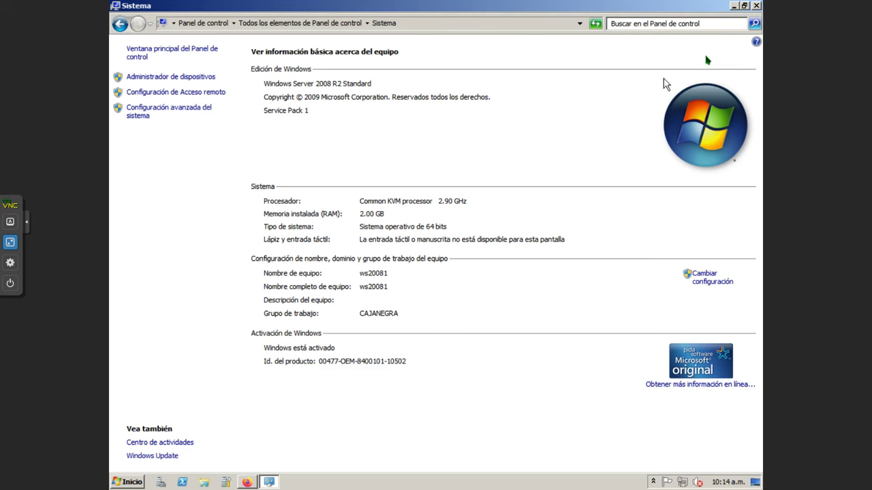
left_click(756, 6)
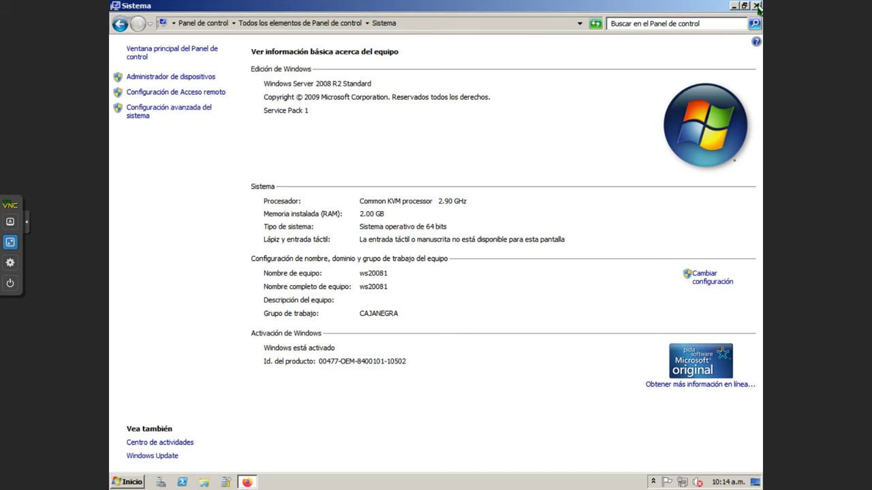
- Reopen the Sistema information page and take the noVNC console out of full-screen mode
left_click(128, 482)
left_click(319, 337)
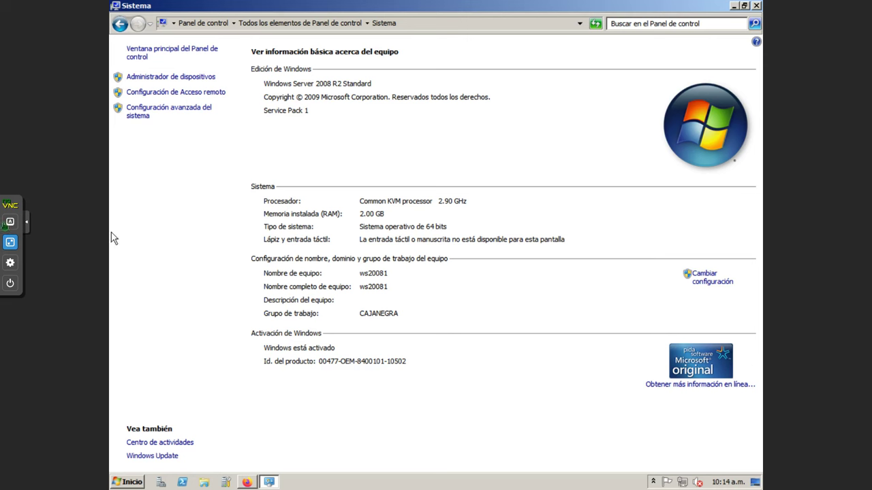
left_click(9, 241)
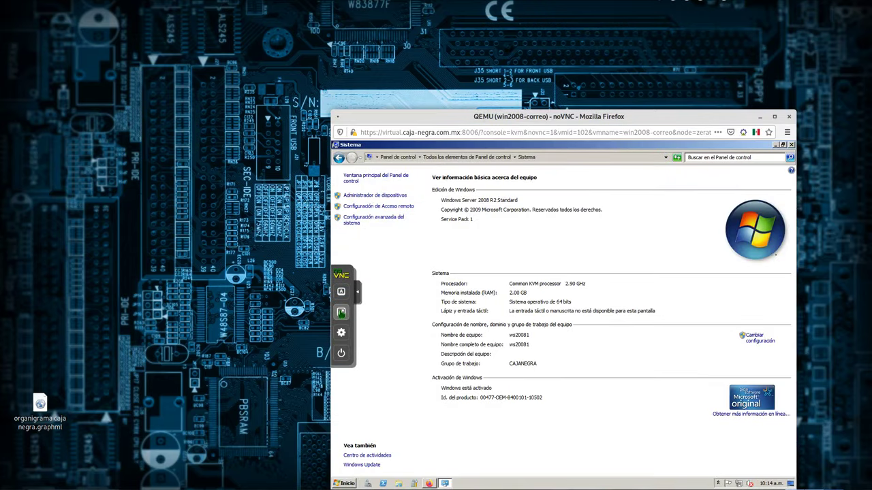
- Switch to the Remmina remote desktop client and review the connection protocols it offers, leaving RDP selected
left_click_drag(409, 132, 652, 129)
left_click(341, 312)
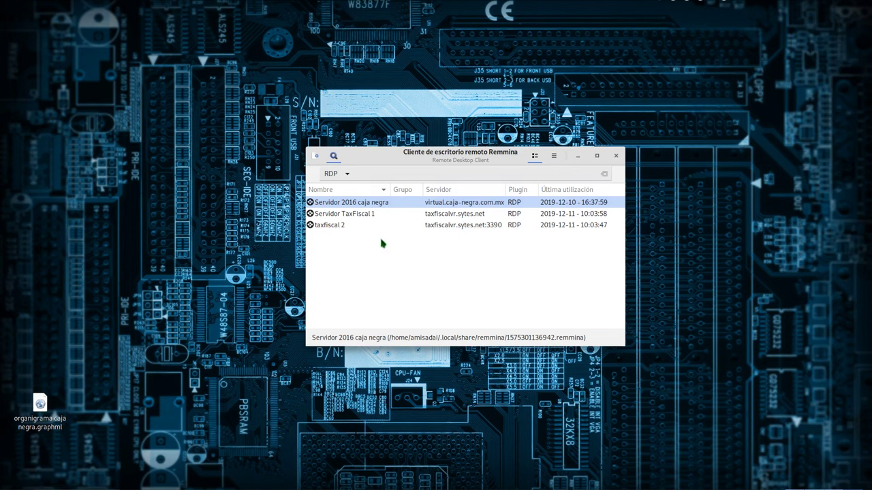
left_click(346, 174)
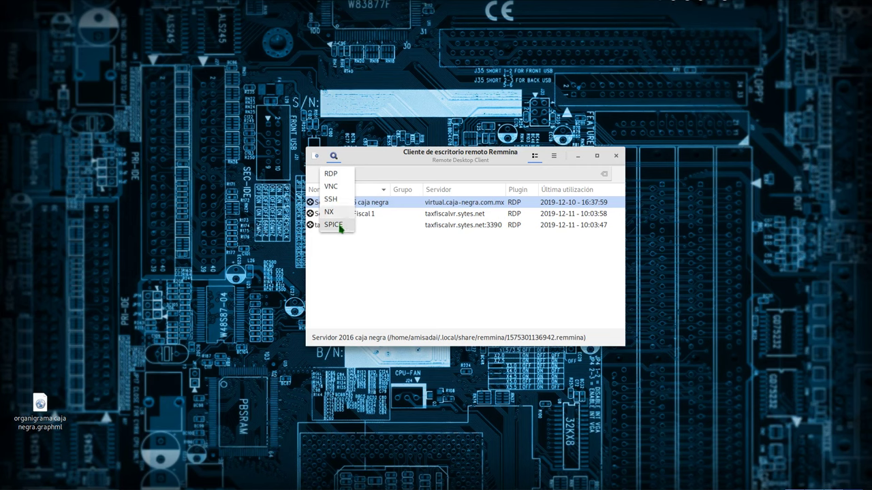
left_click(401, 271)
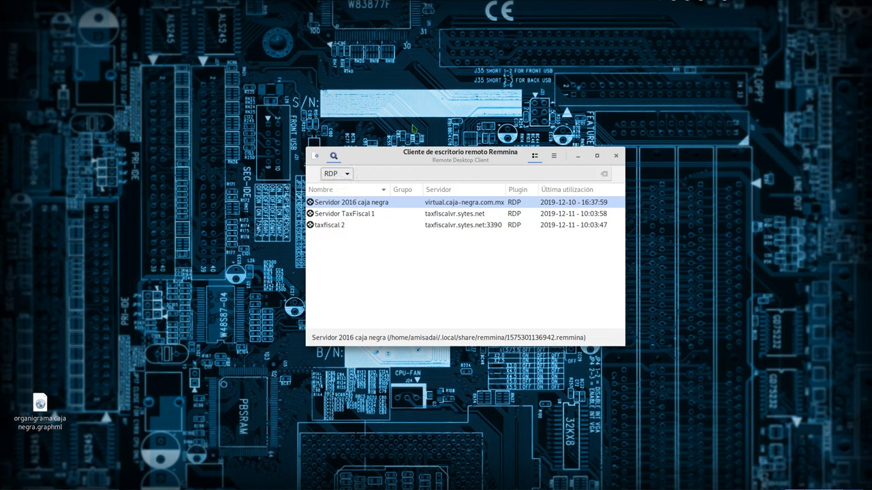
- Search the desktop's applications for "syna", launch Gestor de paquetes Synaptic, and authenticate with the root password
key("super")
type("syna")
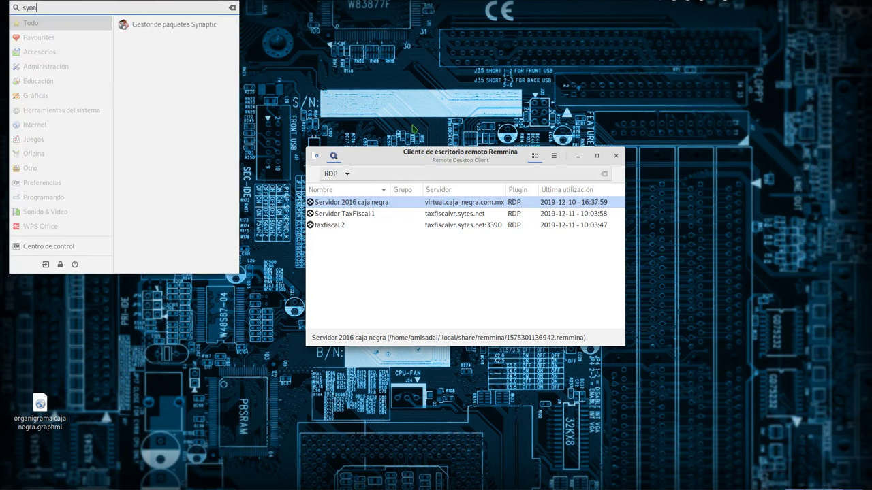
key("Return")
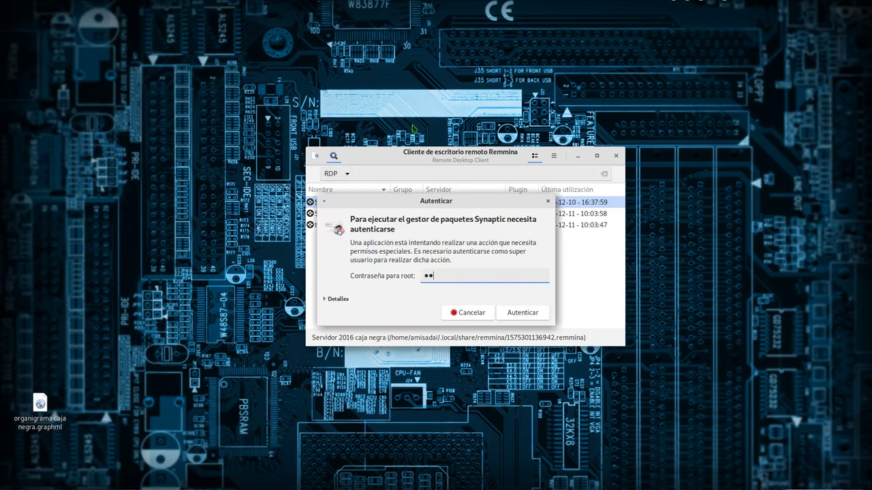
type("**********")
key("Return")
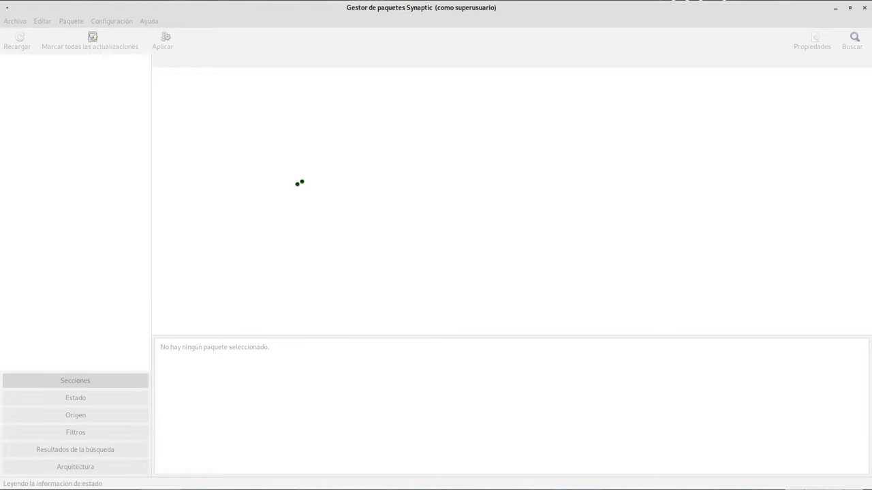
- Locate the remmina package in Synaptic's package list by searching for "remmin"
left_click(300, 187)
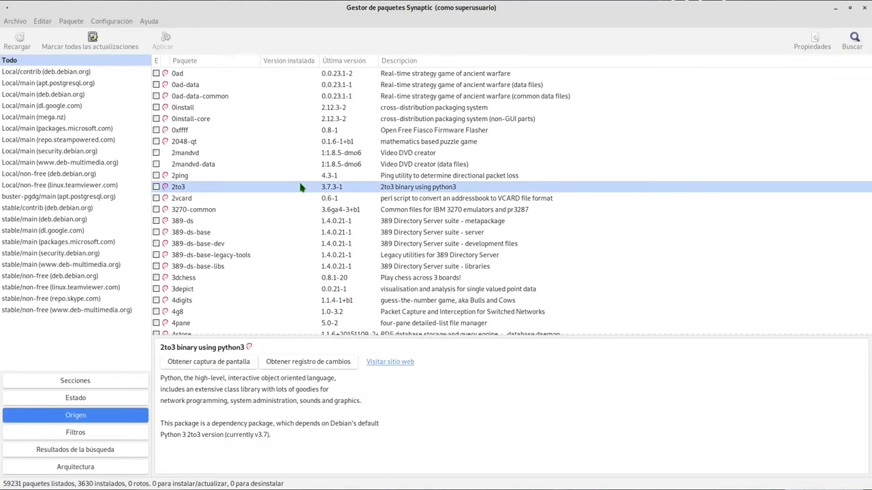
type("remmin")
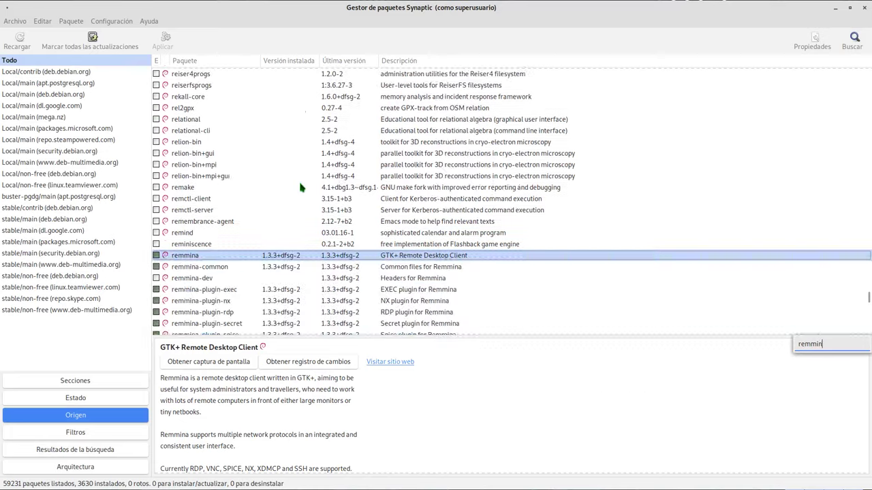
- Examine the remmina package and its related packages, including remmina-common, remmina-dev and the exec, spice, telepathy, vnc and xdmcp plugins
scroll(301, 187, "down", 2)
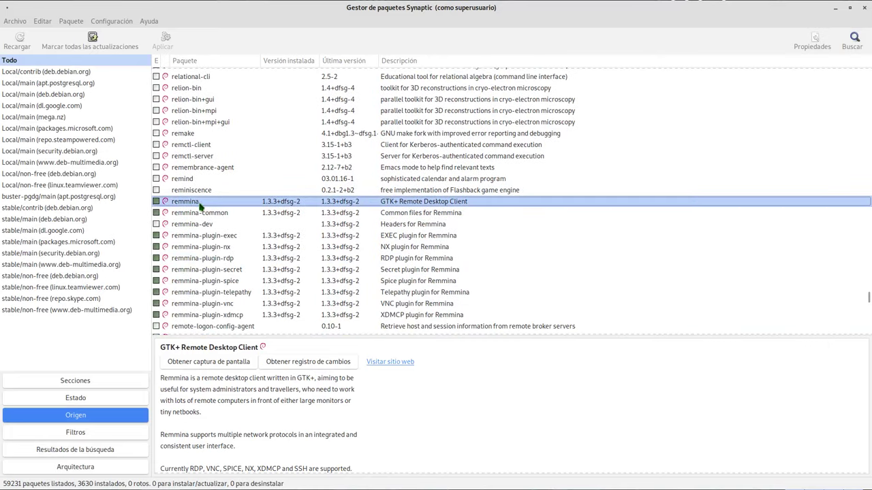
scroll(204, 204, "down", 2)
scroll(229, 198, "down", 2)
left_click(196, 251)
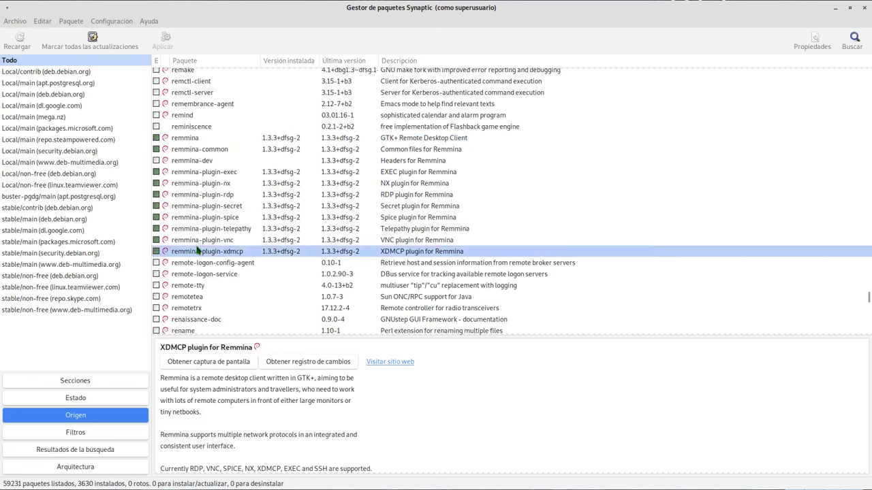
left_click(197, 242)
left_click(197, 229)
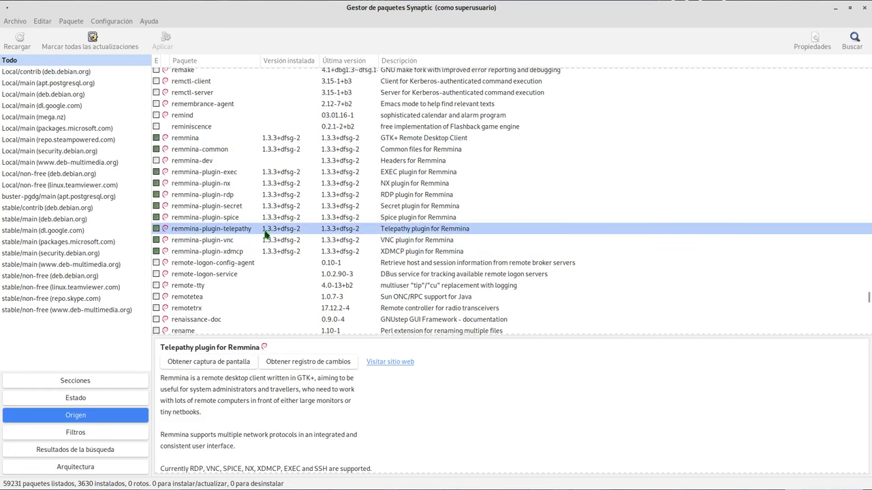
left_click(225, 218)
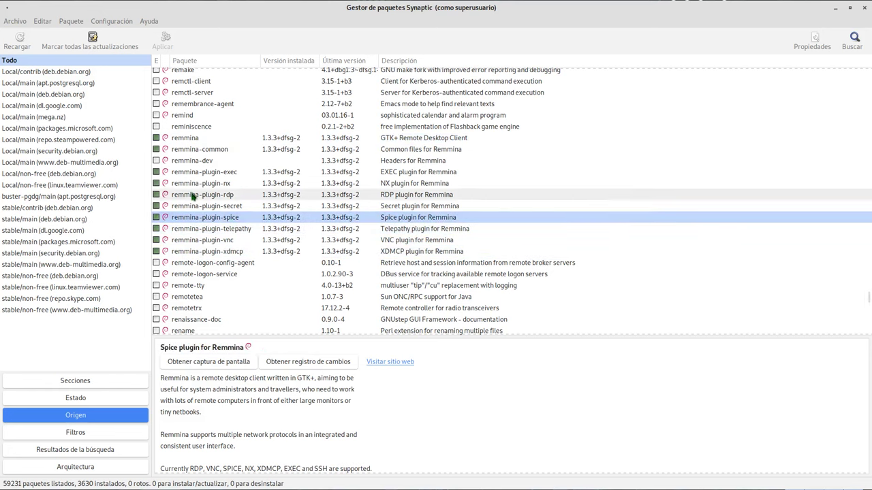
left_click(195, 171)
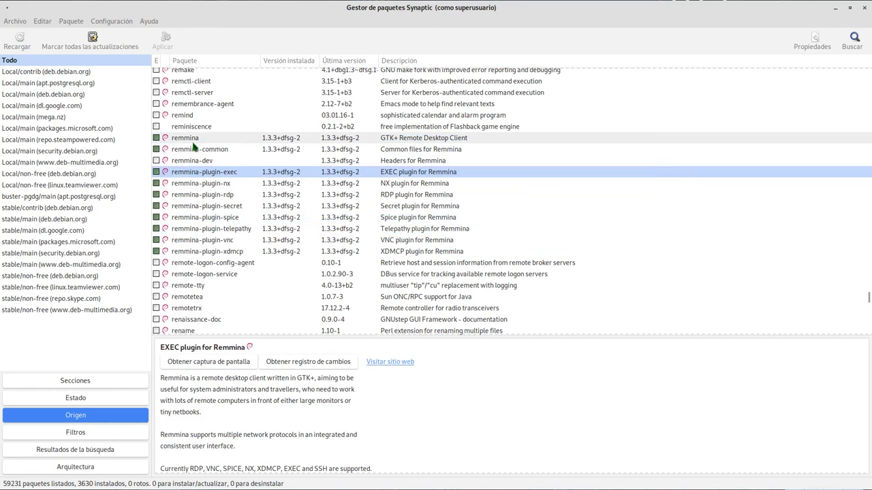
left_click(193, 139)
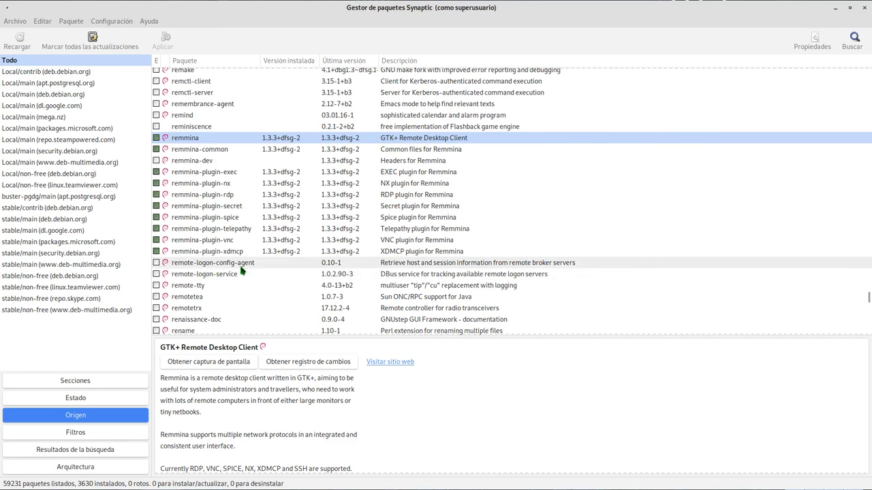
left_click(187, 252)
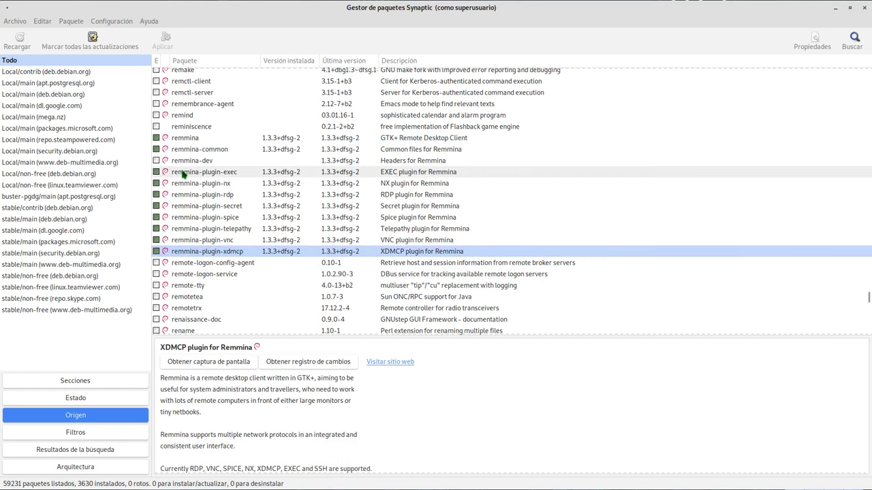
left_click(196, 161)
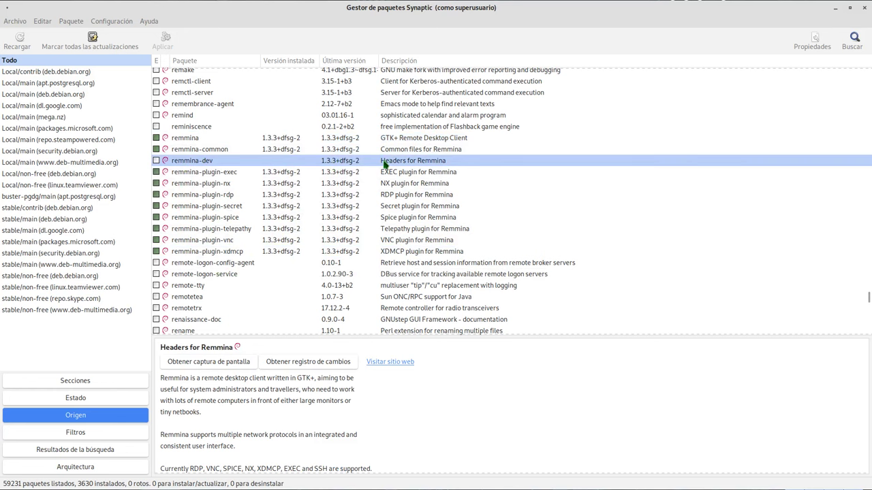
left_click(181, 138)
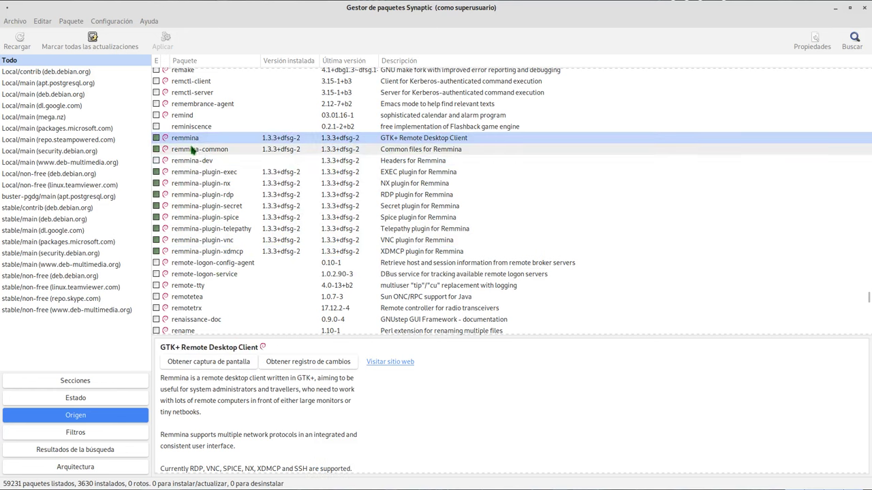
left_click(194, 151)
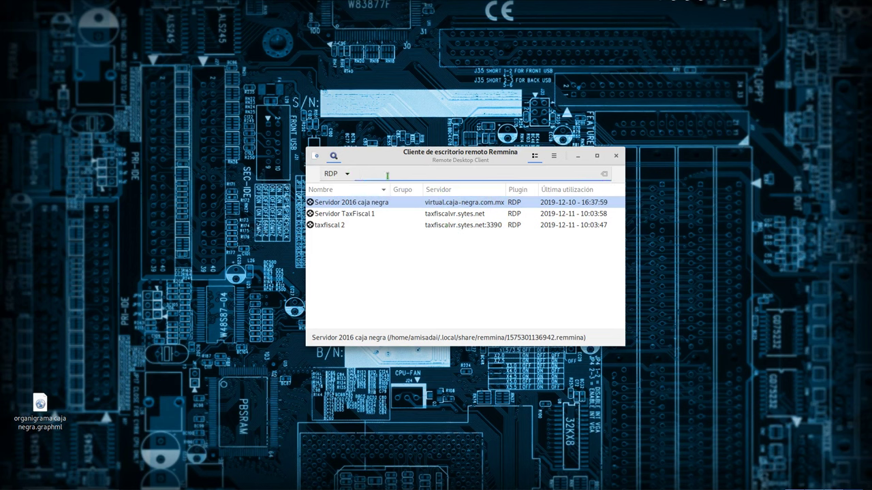
- Switch to Remmina, enter virtual.caja-negra.com.mx:3390 as the RDP quick-connect address, copy it, and clear the field
type("virt")
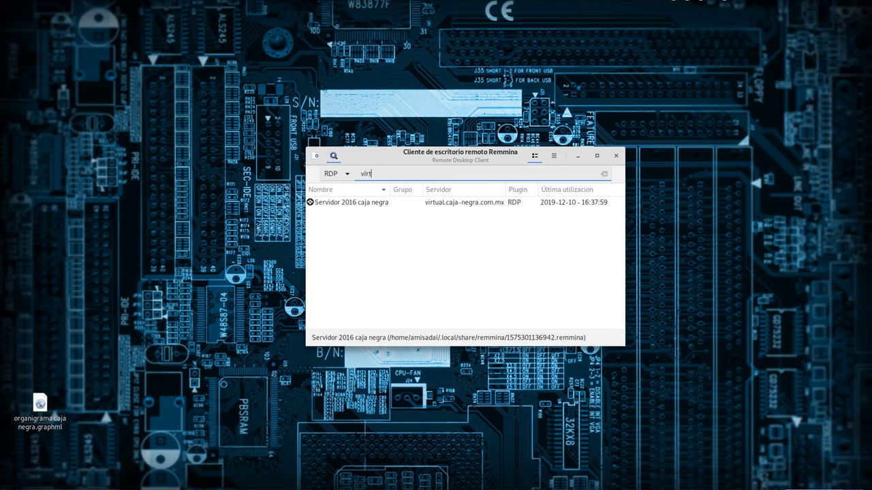
key("BackSpace")
type("rtual.caja-negra.com.mx:")
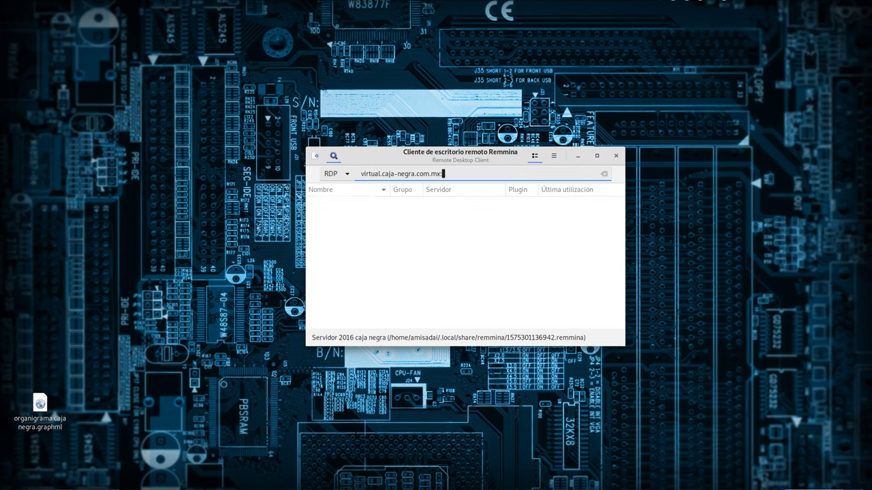
type("3390")
key("ctrl+a")
key("ctrl+c")
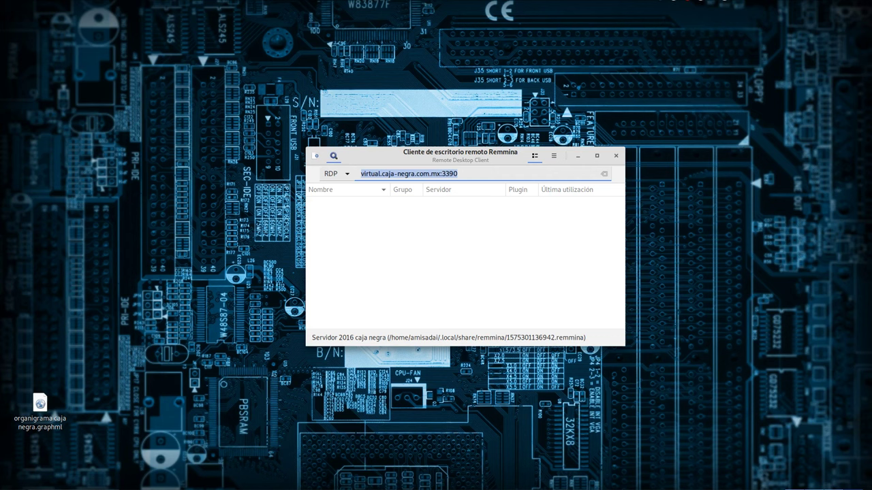
key("Return")
key("BackSpace")
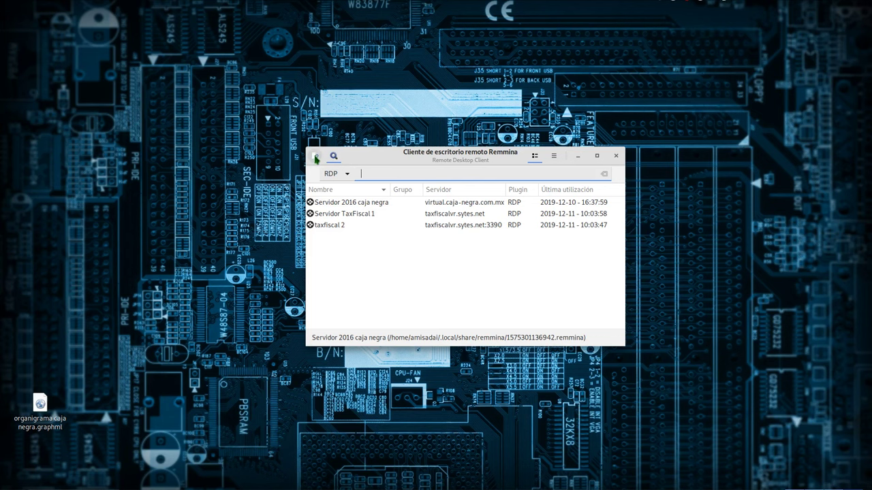
- Create a new connection profile named servidor2008 using RDP - Protocolo de escritorio remoto
left_click(315, 158)
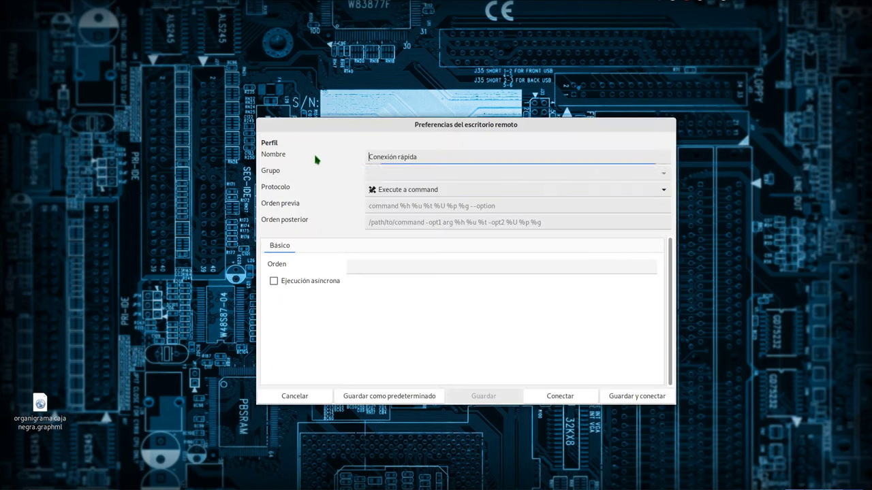
left_click_drag(446, 154, 275, 143)
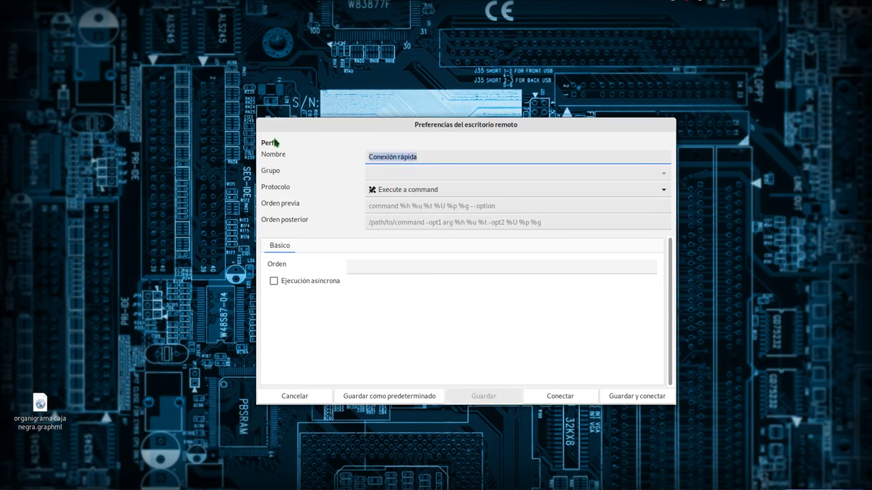
type("serv")
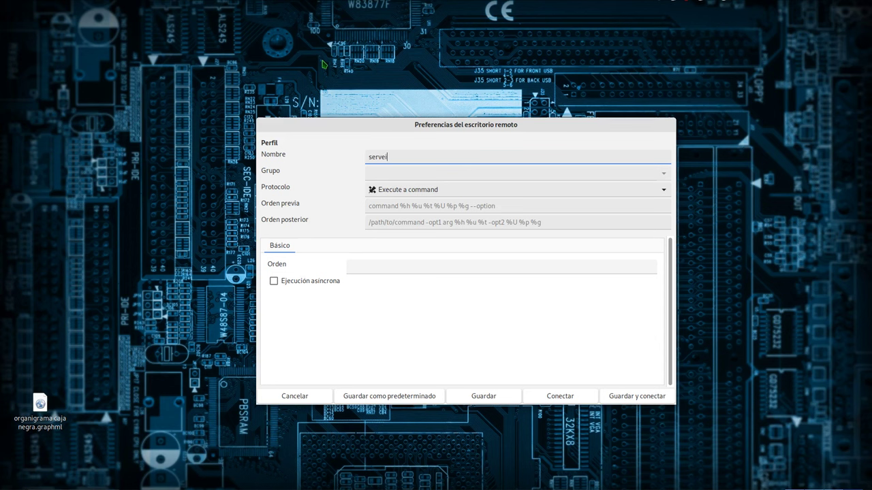
type("idor2008")
left_click(392, 178)
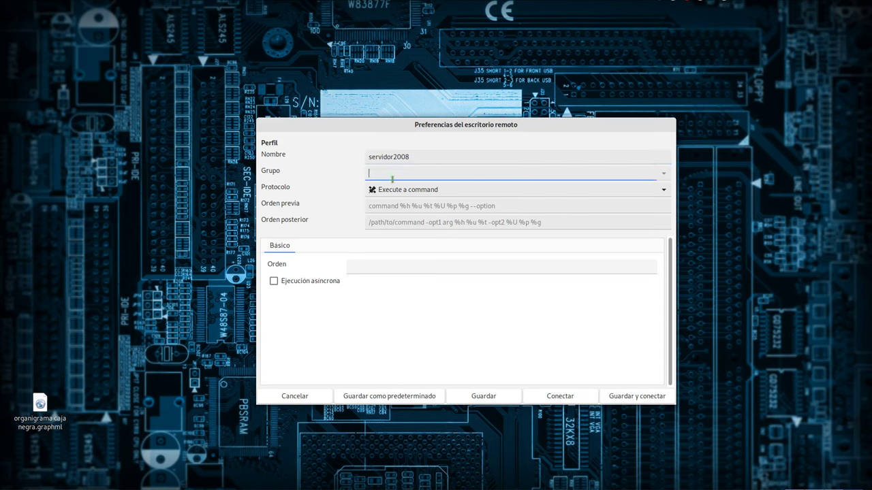
left_click(475, 195)
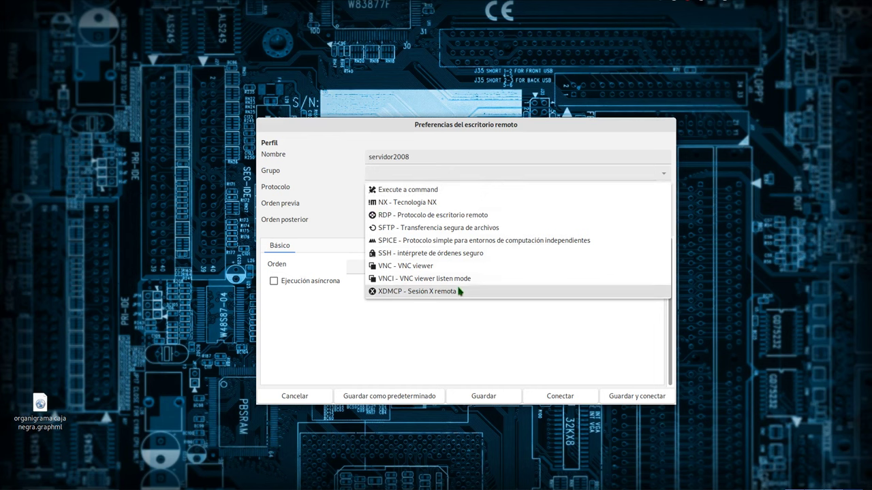
left_click(451, 215)
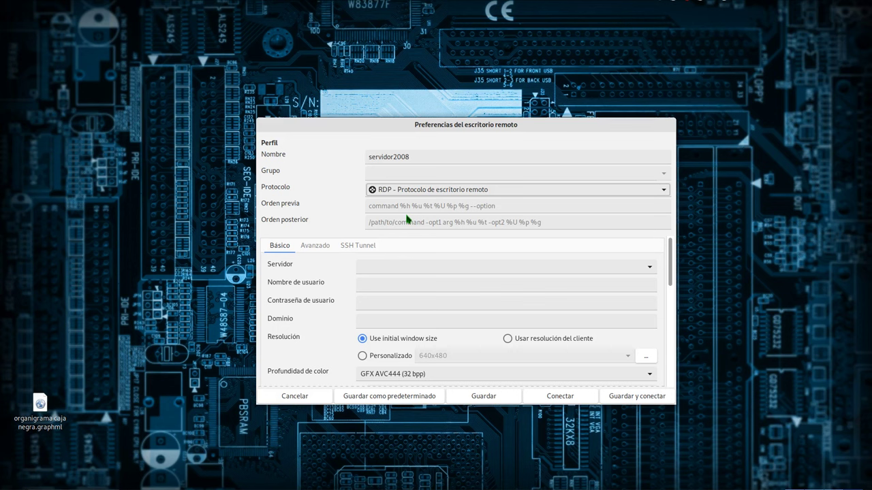
- Set the profile's server to the copied address, virtual.caja-negra.com.mx:3390, re-entering the port suffix
left_click(390, 268)
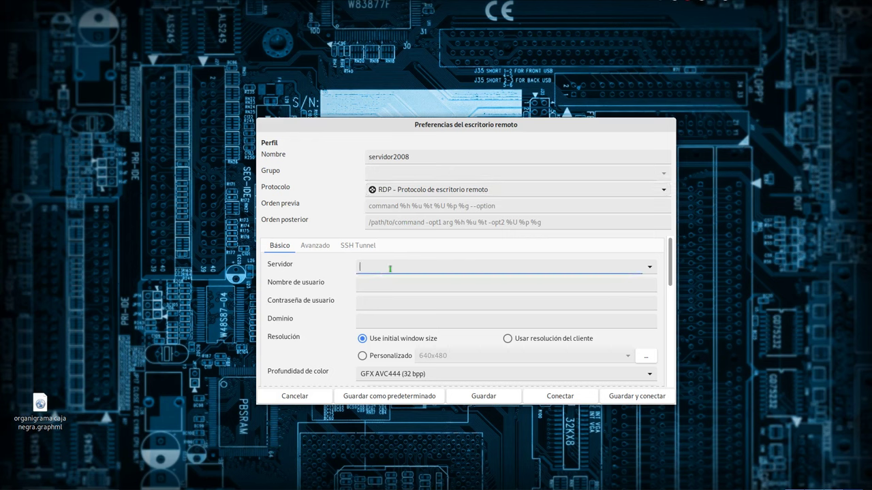
key("ctrl+v")
key("ctrl+shift+Left")
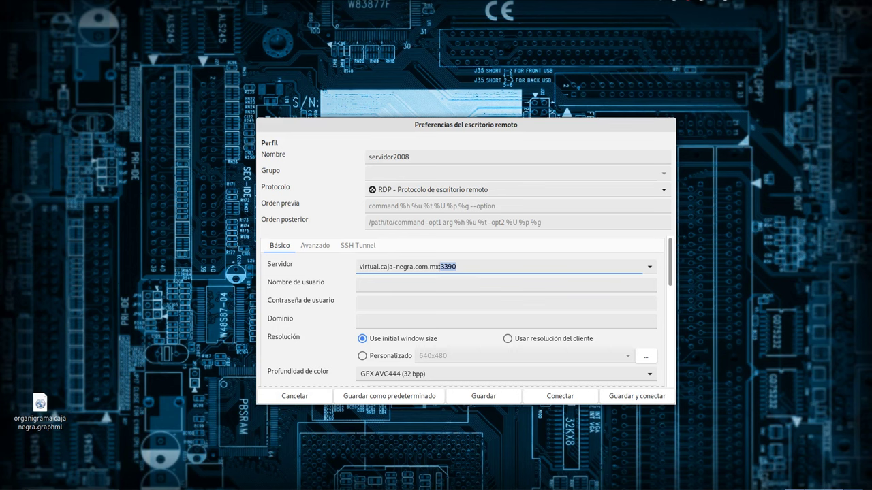
key("BackSpace")
key("BackSpace")
type(":3390")
key("shift+Right")
key("shift+Right")
key("shift+Right")
key("shift+Right")
key("shift+Right")
key("shift+Right")
key("shift+Right")
key("shift+Right")
key("shift+Right")
key("shift+Right")
key("shift+Right")
key("shift+Right")
key("shift+Right")
key("shift+Right")
key("shift+Right")
key("shift+Right")
key("shift+Right")
key("shift+Right")
key("shift+Right")
key("shift+Right")
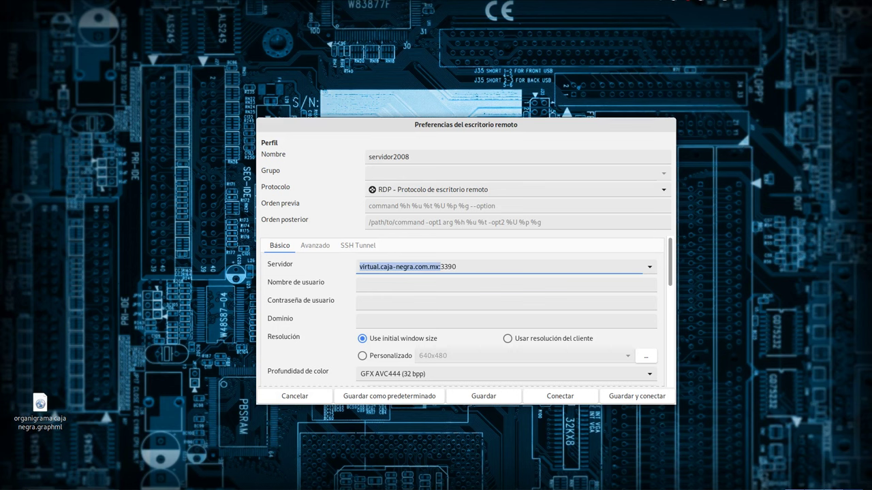
key("End")
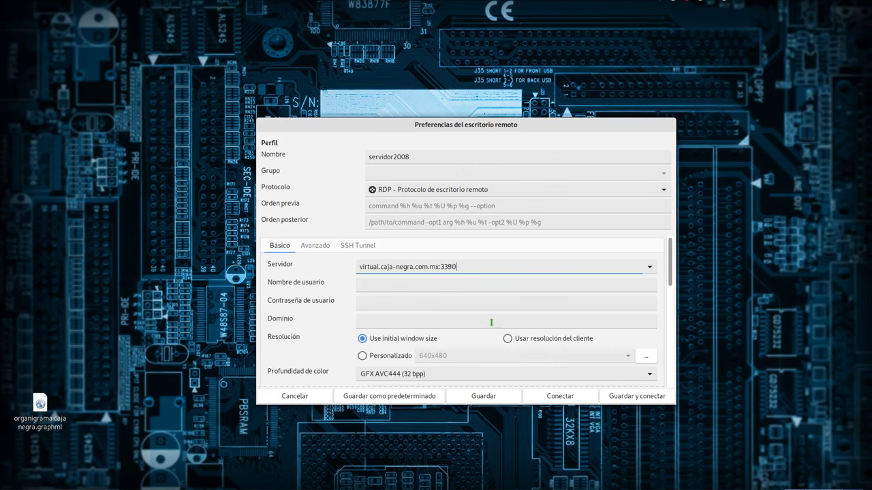
- Examine the profile's user name and password fields, leaving both empty
left_click(362, 284)
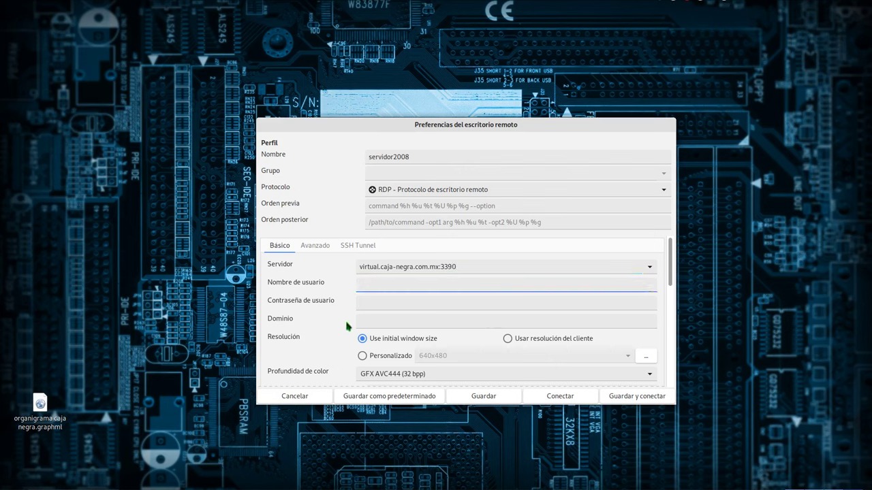
left_click(363, 306)
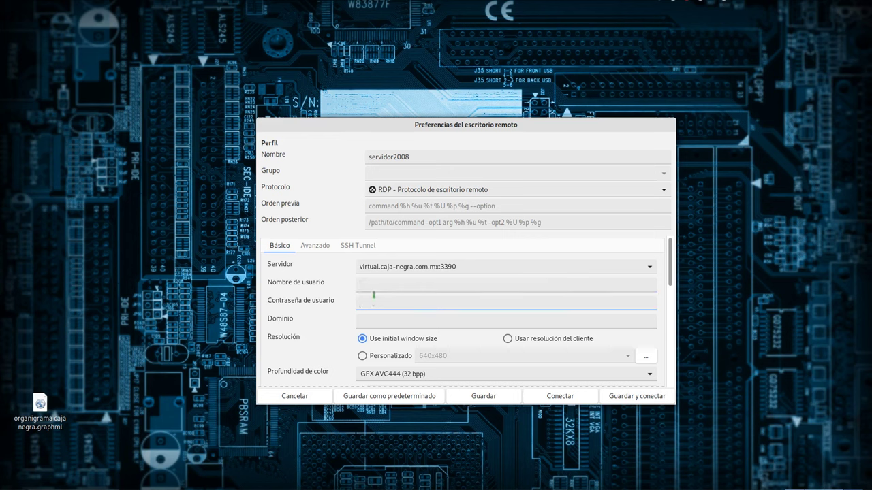
left_click(373, 286)
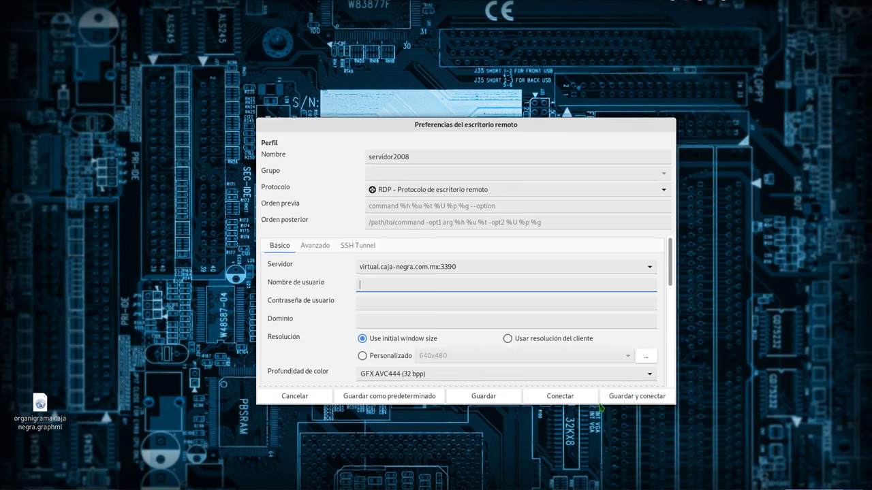
- Review the profile's available colour depths and select GFX AVC444 (32 bpp)
scroll(505, 339, "down", 1)
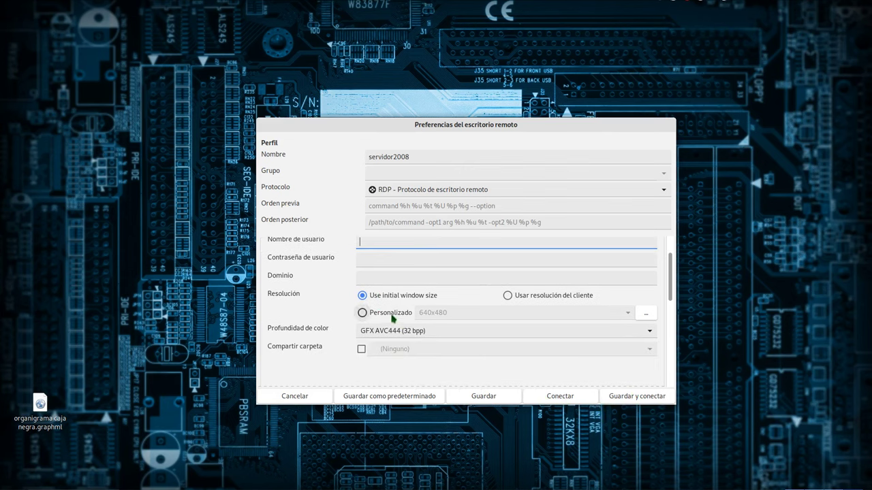
scroll(382, 332, "down", 1)
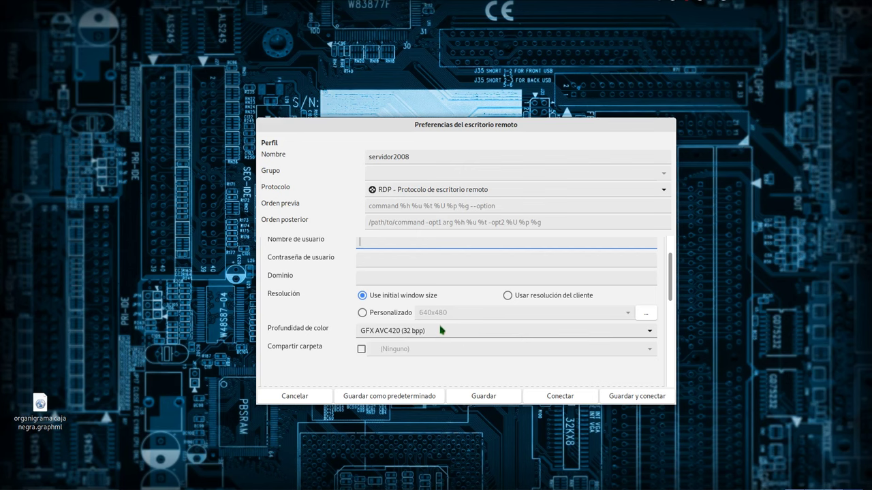
left_click(427, 334)
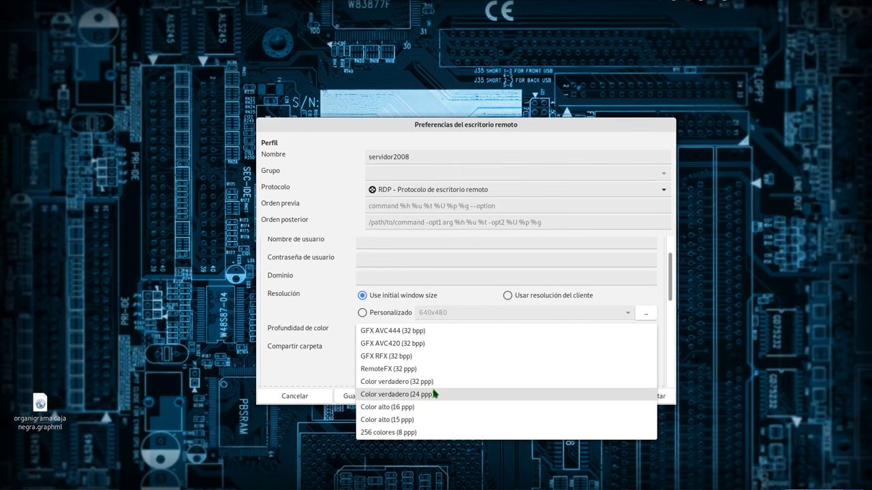
left_click(324, 311)
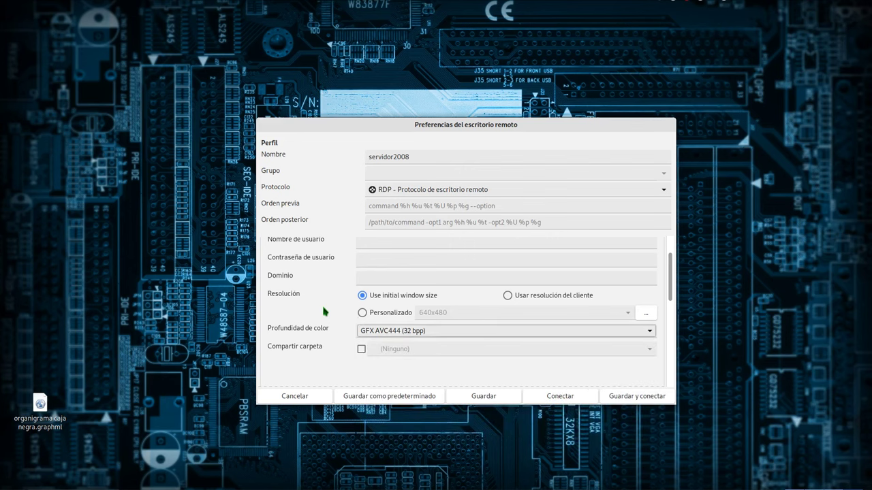
left_click(436, 333)
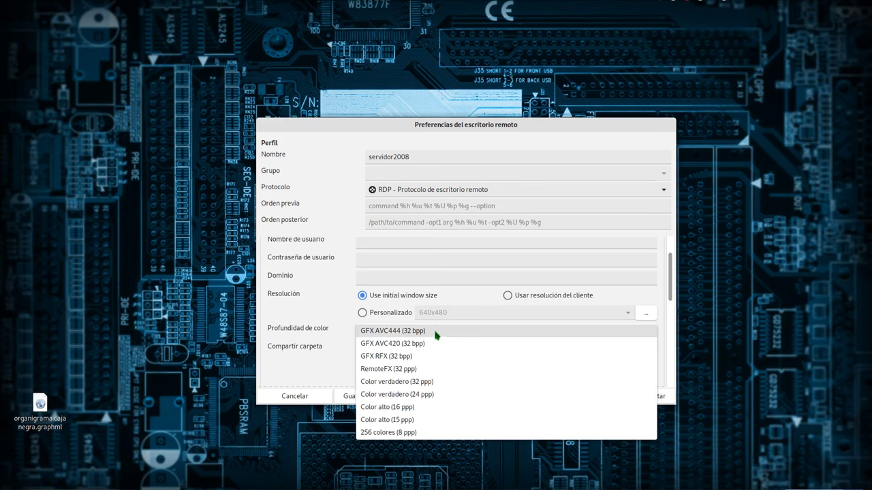
left_click(436, 331)
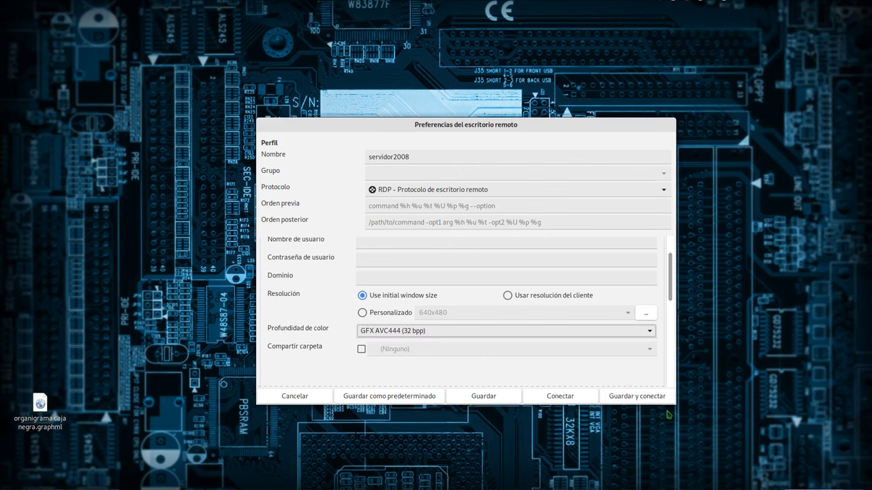
- Save the servidor2008 profile and connect to it, maximize the session window, and accept the server's certificate
left_click(640, 398)
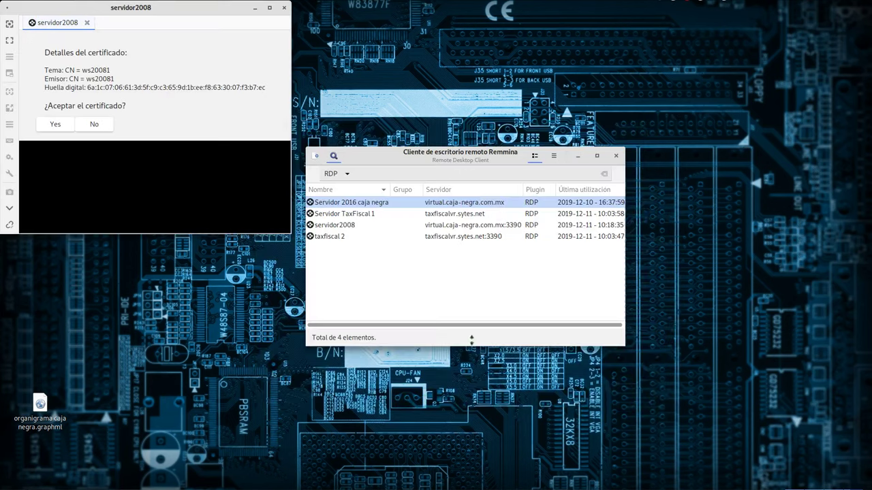
left_click(270, 8)
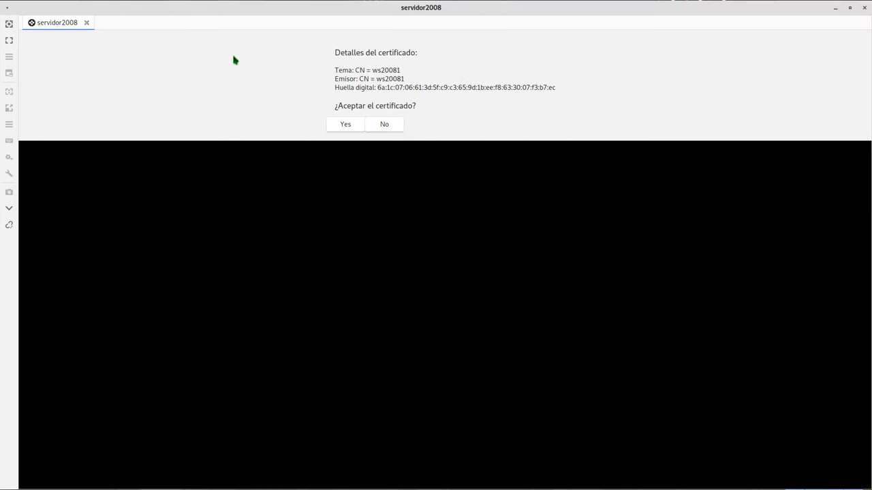
left_click(346, 125)
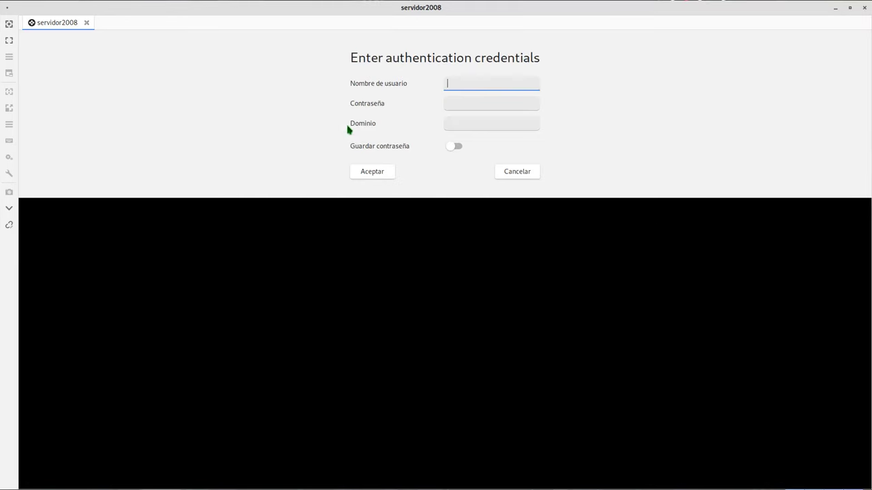
- Try to sign in to the server as administrador with the account password, and close the session
type("administrador")
key("Tab")
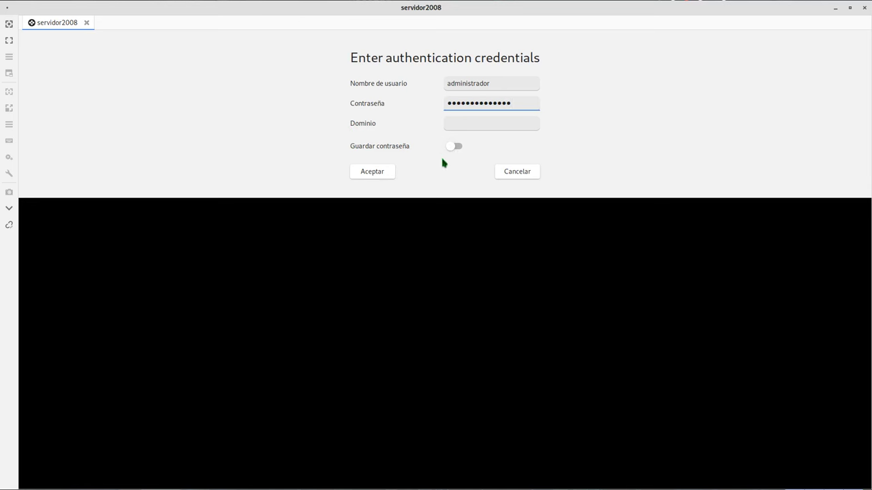
left_click(372, 174)
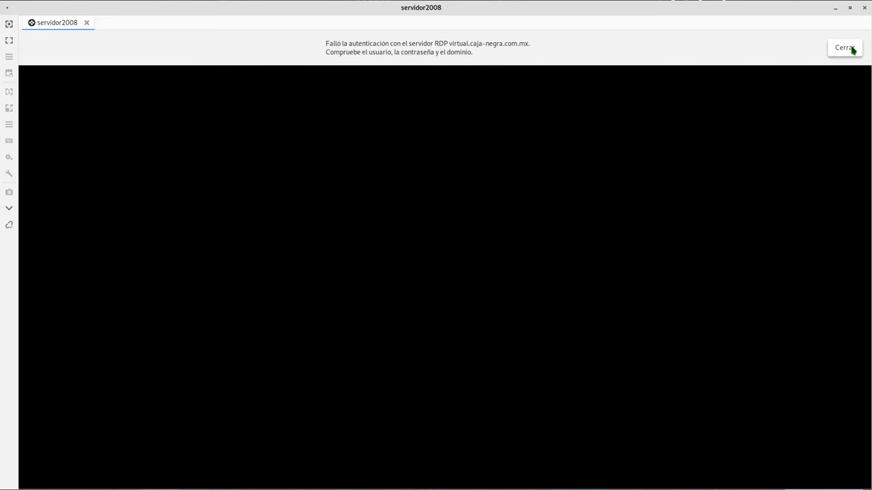
left_click(852, 49)
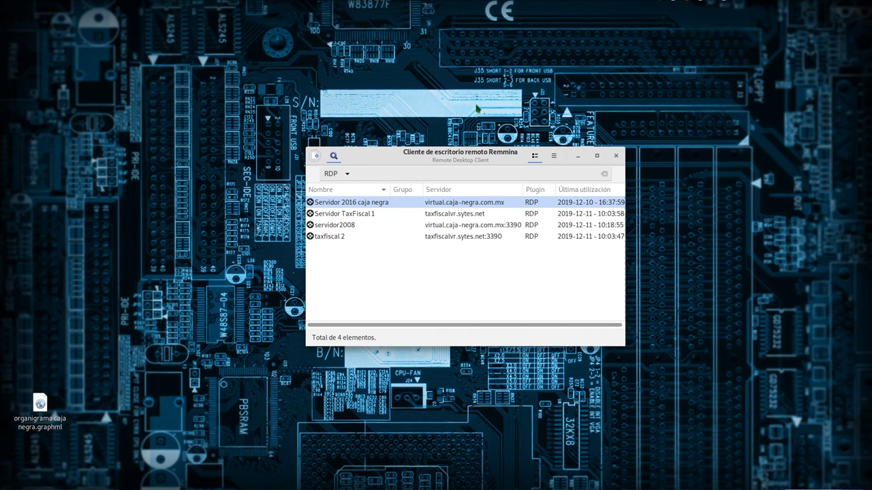
- Edit the saved servidor2008 profile to set its user name to administrador
left_click(361, 226)
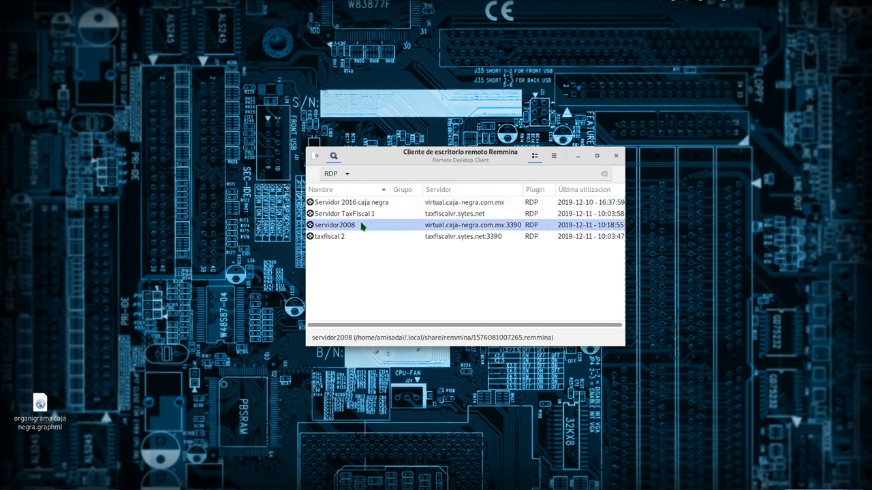
right_click(361, 225)
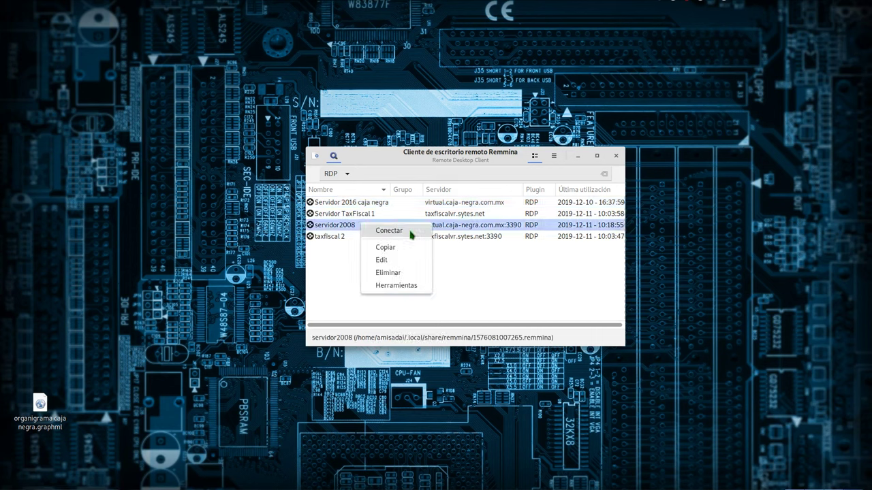
left_click(398, 263)
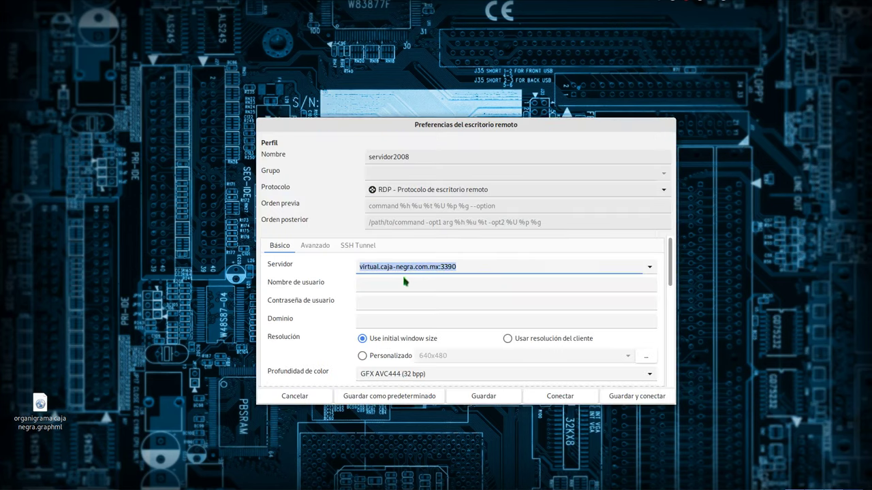
left_click(381, 288)
type("adminis")
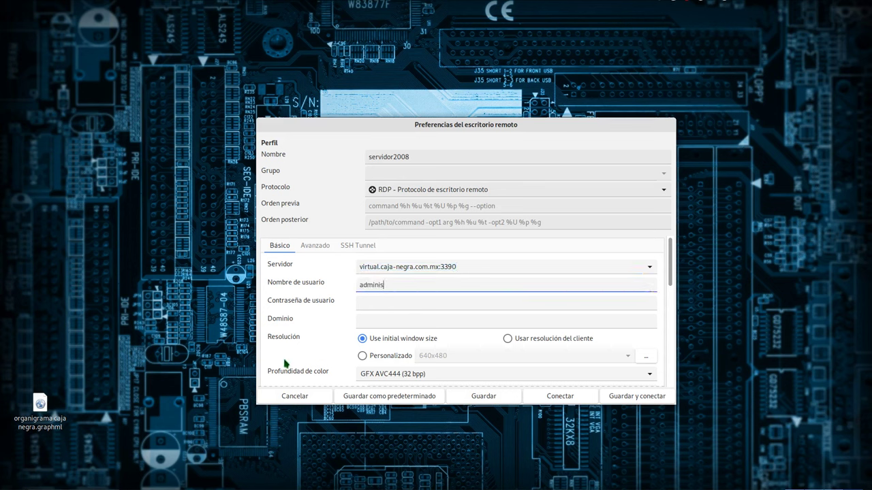
type("trador")
- Connect with the edited servidor2008 profile and sign in by entering the account password
left_click(568, 402)
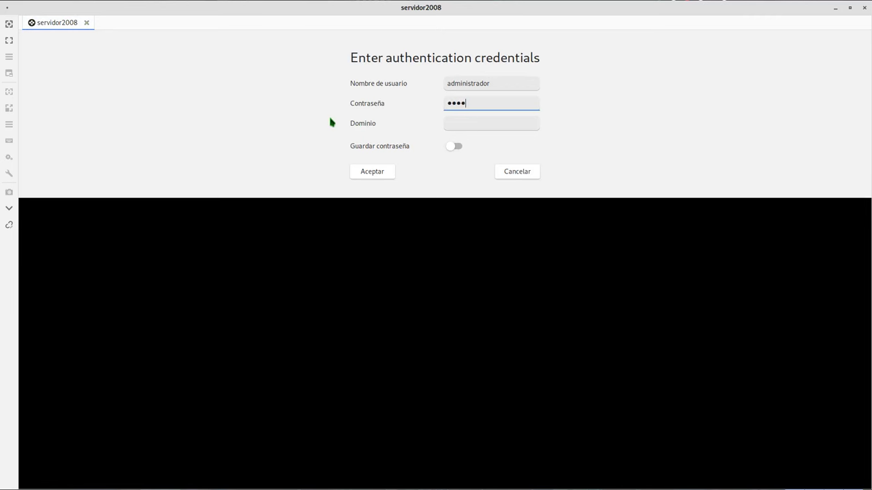
type("••••••••••••••")
key("Return")
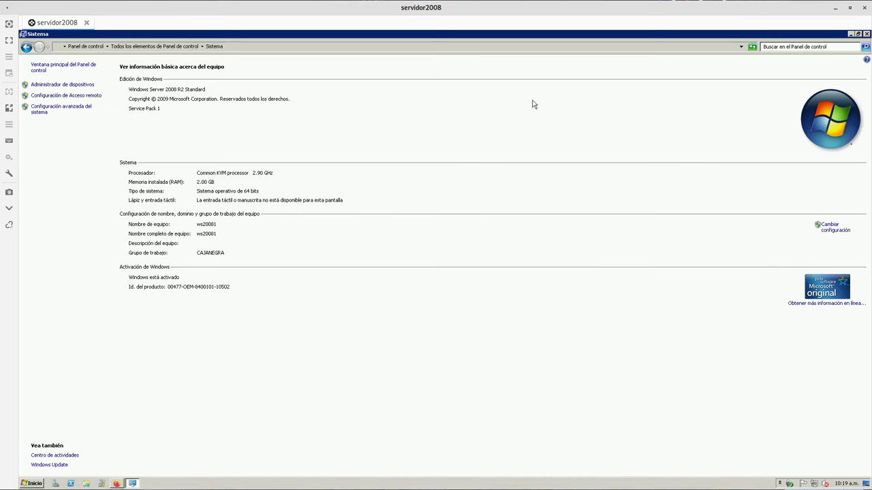
- Restore the remote Sistema window from full size, move it nearer the desktop's centre, and check the server's Start menu
left_click(858, 34)
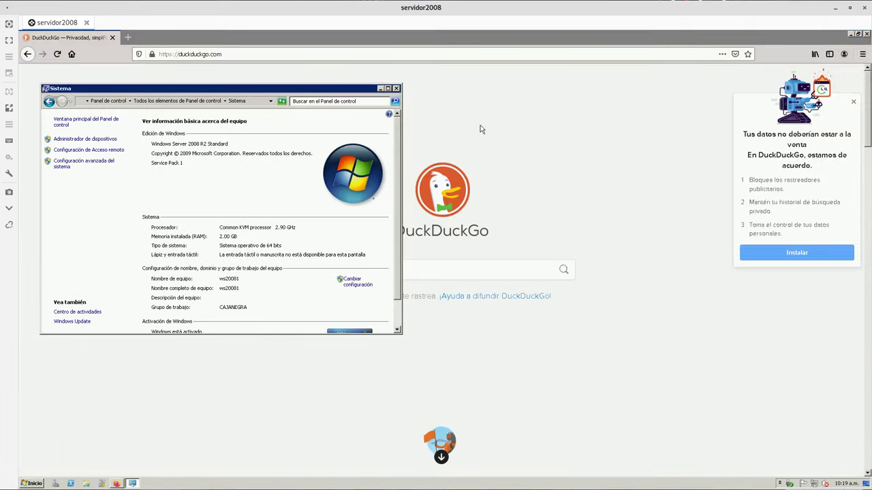
left_click_drag(295, 92, 359, 143)
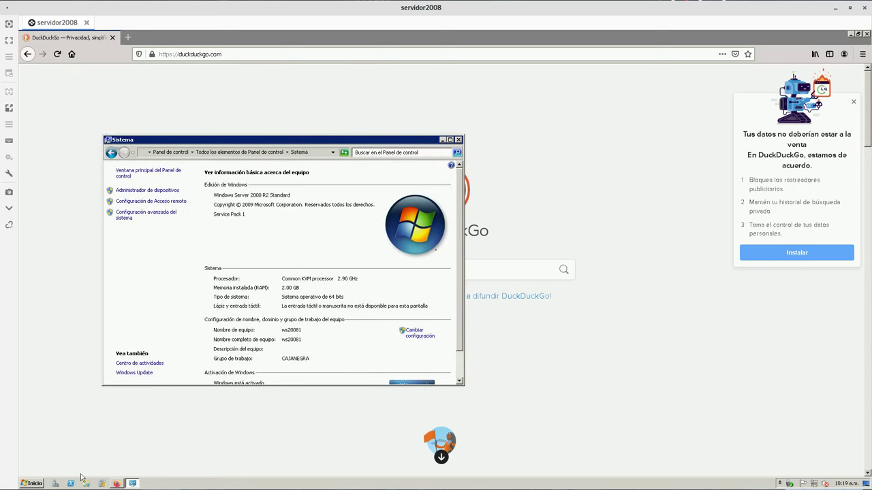
left_click(24, 484)
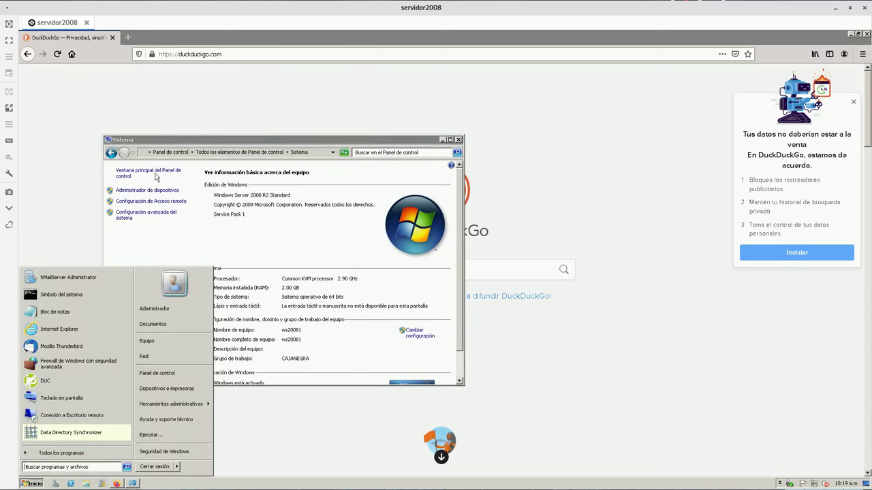
left_click(182, 144)
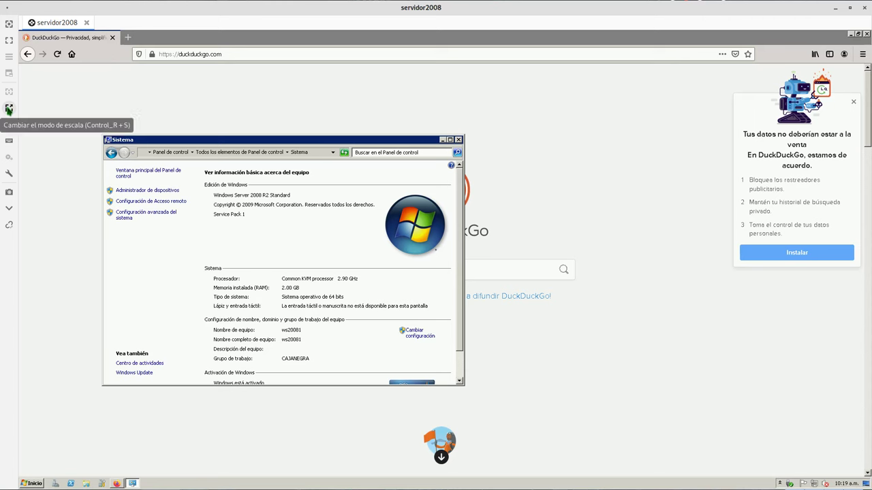
- Turn on scale mode for the servidor2008 session, and restore its window down and enlarge it moderately
left_click(8, 109)
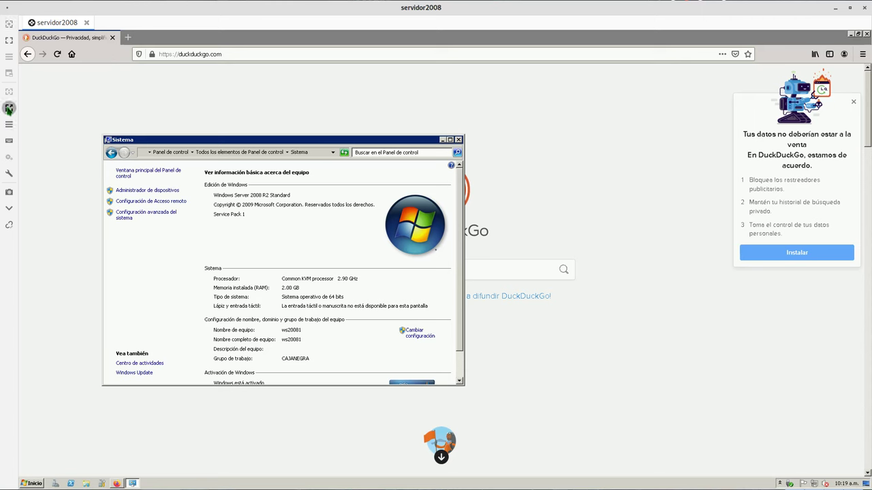
double_click(109, 13)
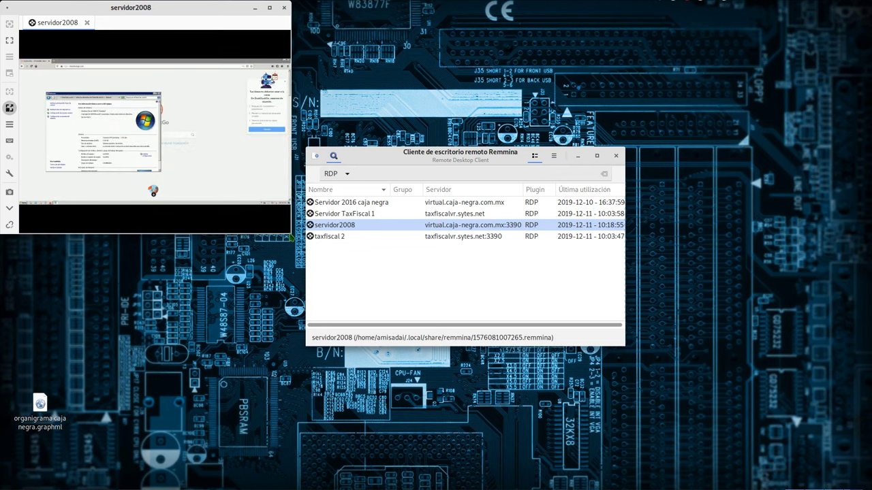
left_click_drag(287, 232, 424, 285)
- Compare the servidor2008 session with scale mode off, and turn scaling back on in a maximized window
left_click(9, 109)
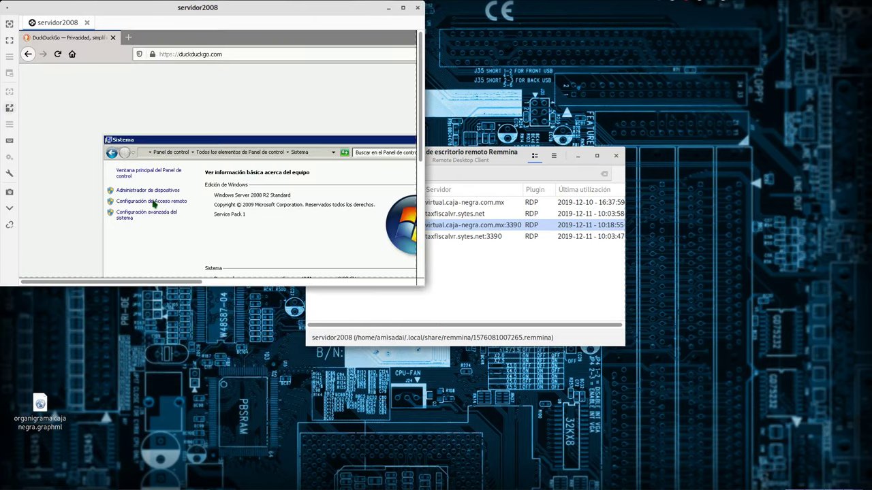
left_click_drag(420, 136, 420, 252)
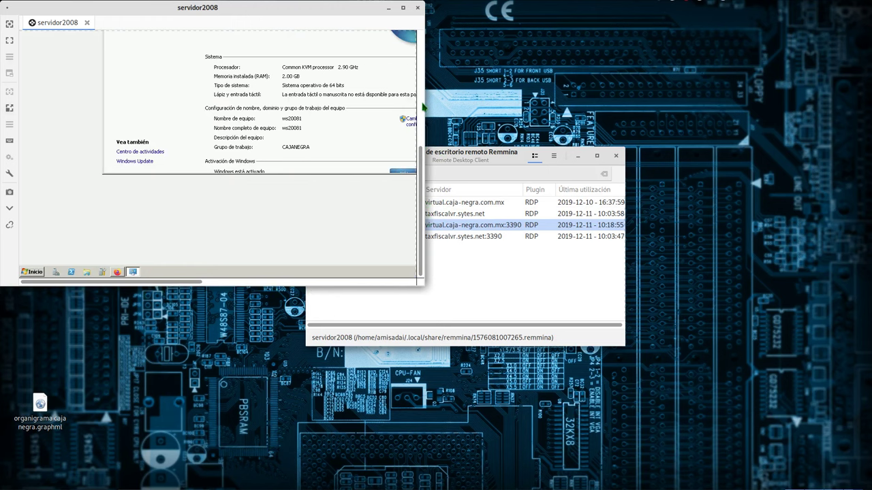
scroll(422, 107, "up", 4)
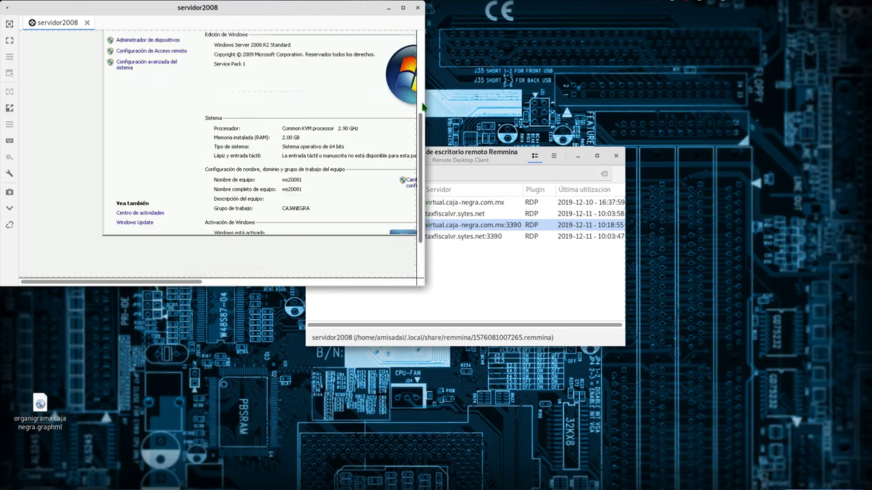
left_click(10, 107)
left_click(403, 8)
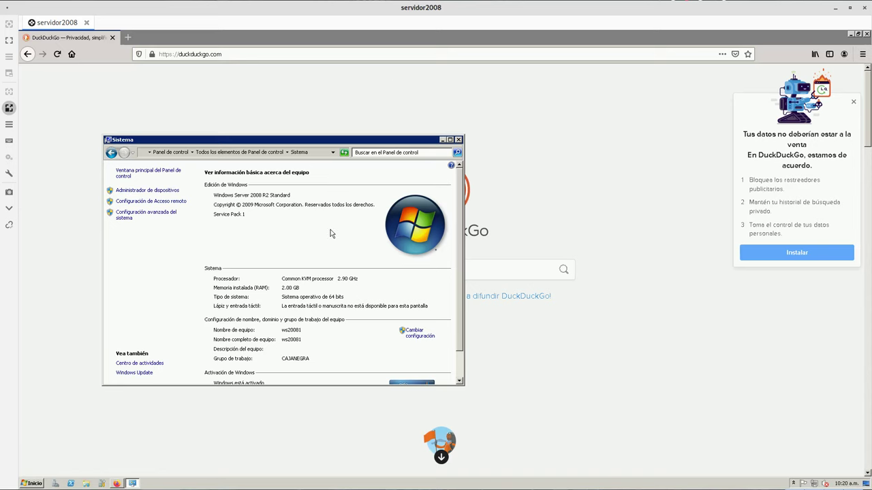
- Look through the other workspaces, including the server's VNC console, and return to the servidor2008 session
key("ctrl+alt+Right")
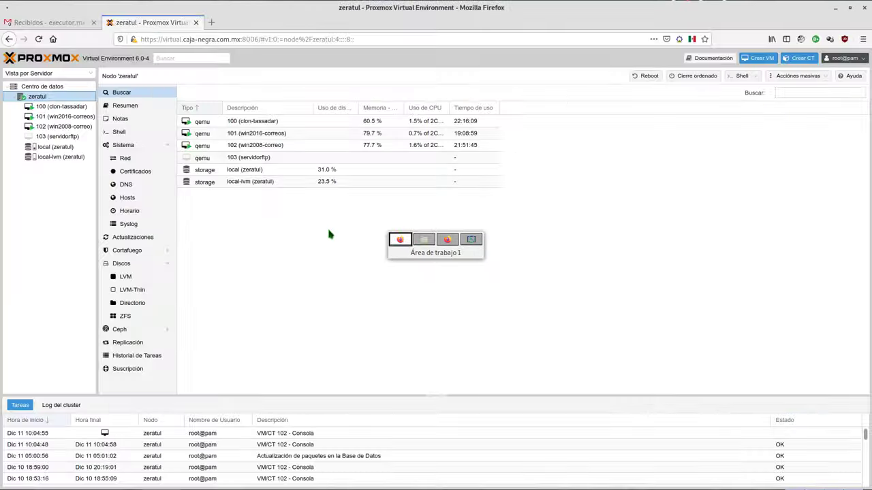
key("ctrl+alt+Right")
key("ctrl+alt+Right")
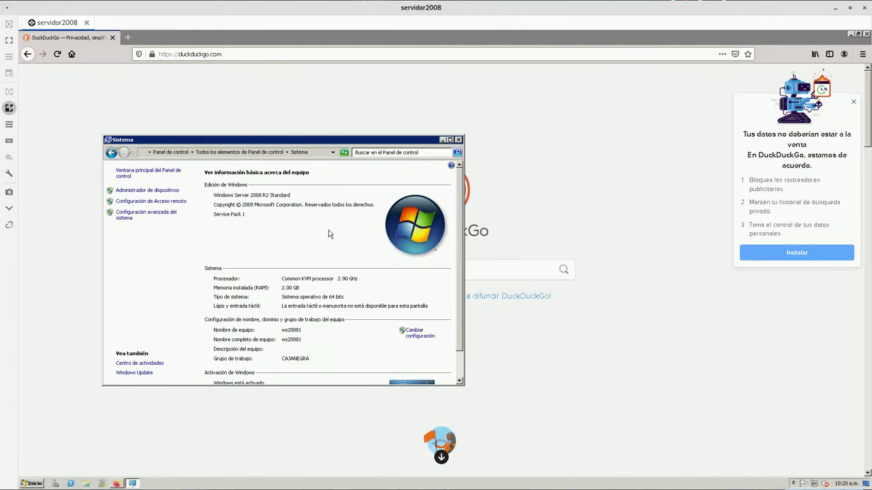
key("ctrl+alt+Left")
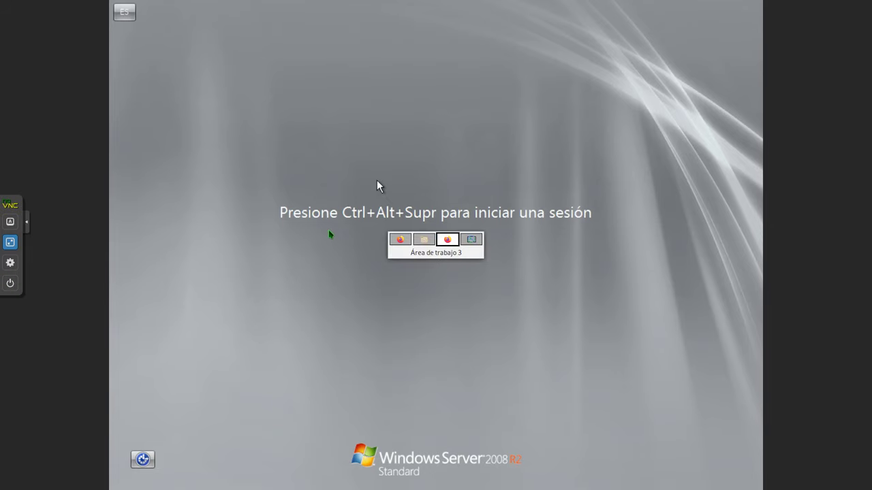
key("ctrl+alt+Right")
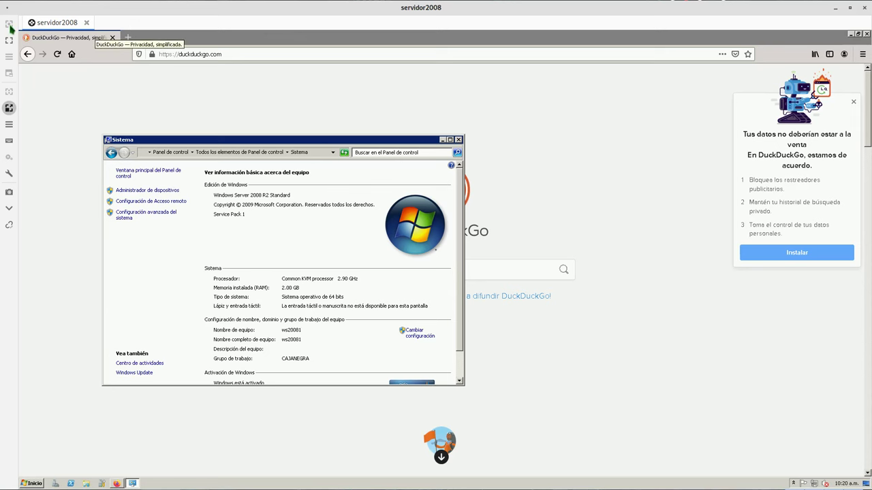
- Bring up the Remmina connection list and open a second session with the Servidor 2016 caja negra profile
key("alt+Tab")
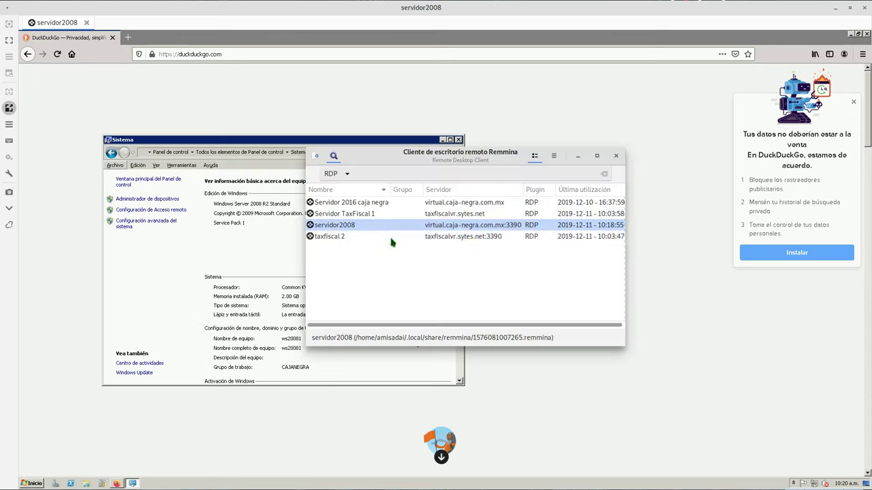
left_click(372, 205)
double_click(372, 204)
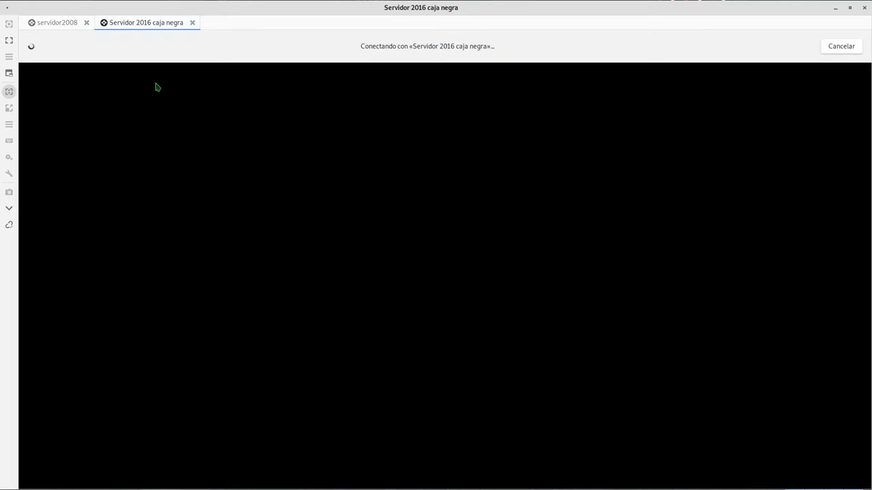